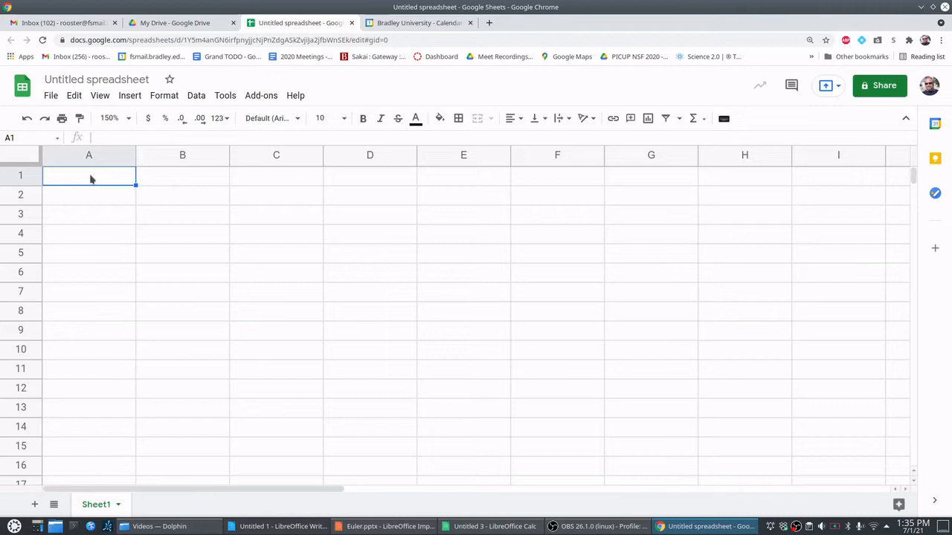
- Enter the labels x_0, v_0 and a in cells A1 through A3
type("x_0")
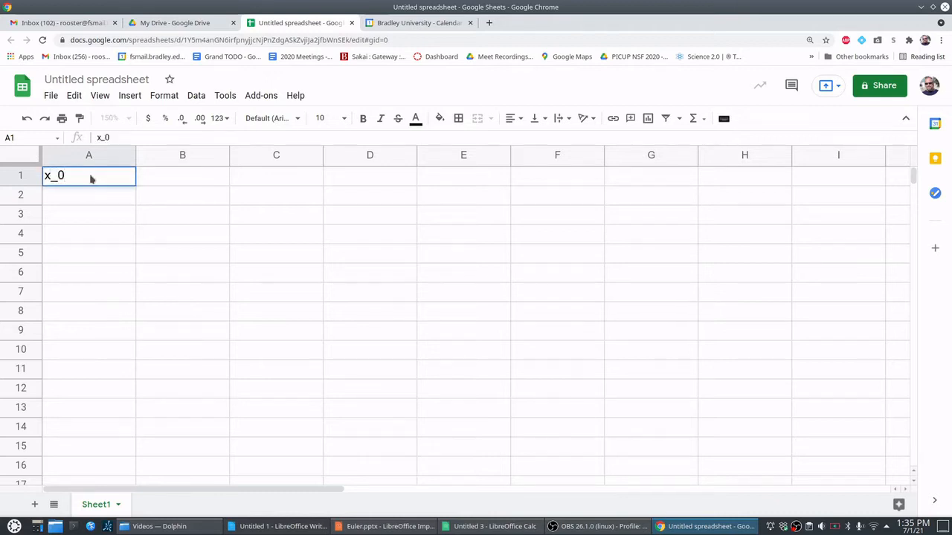
key("Return")
type("v_0")
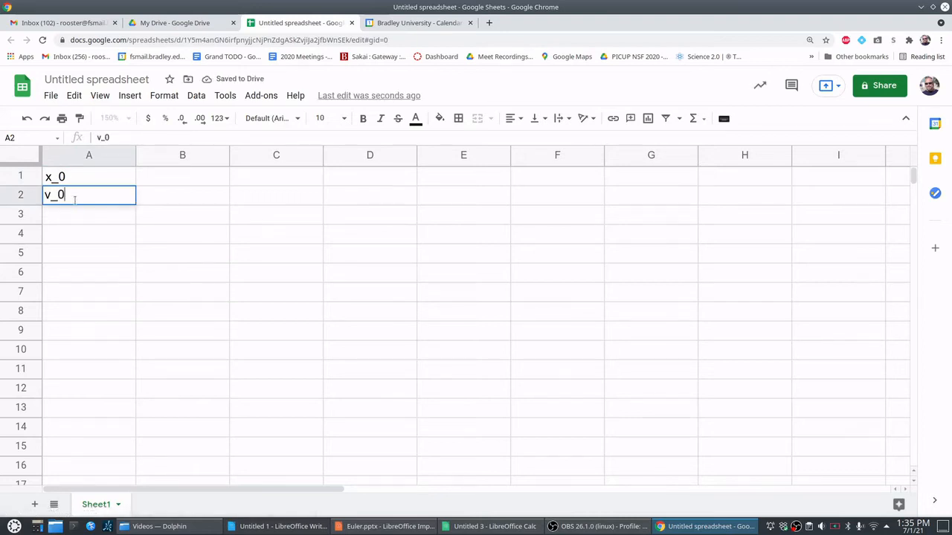
key("Return")
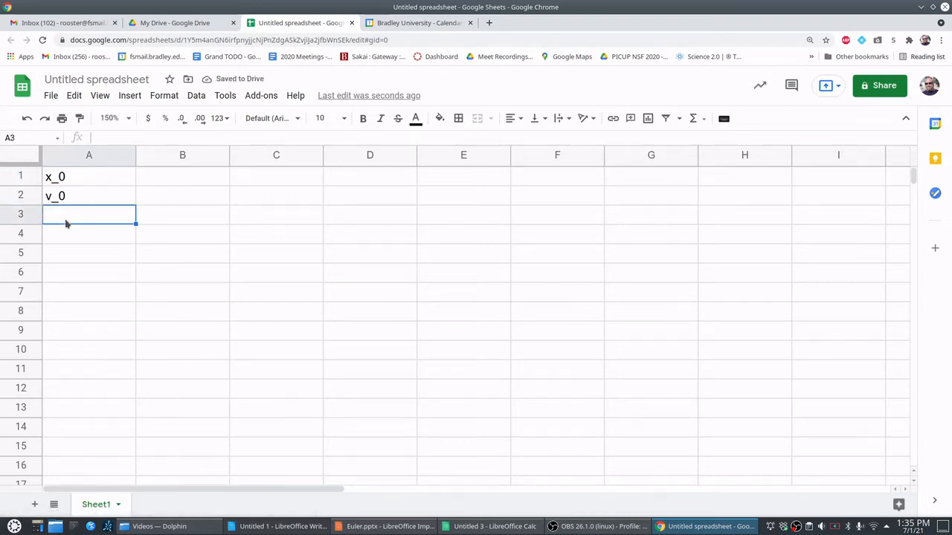
type("a")
key("Return")
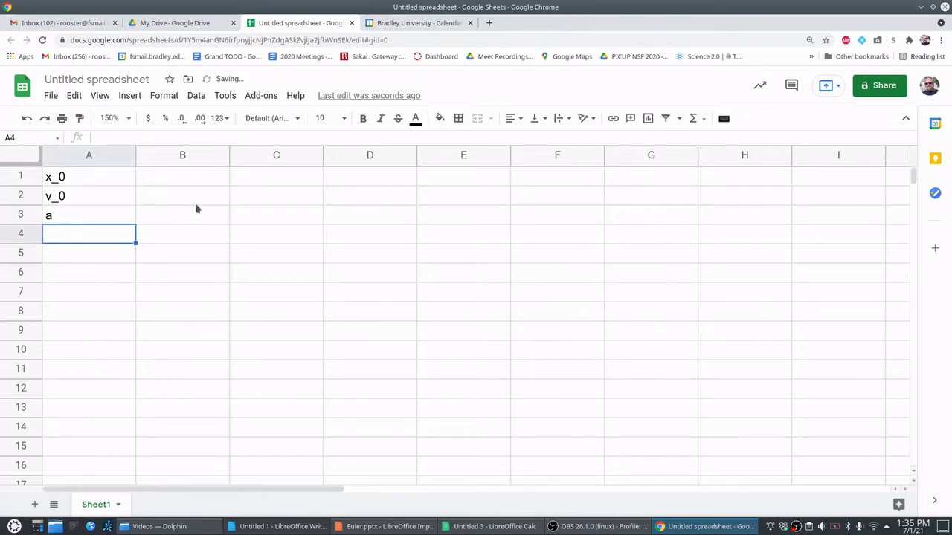
- Assign the name x_0 to cell B1, beside the x_0 label
left_click(159, 179)
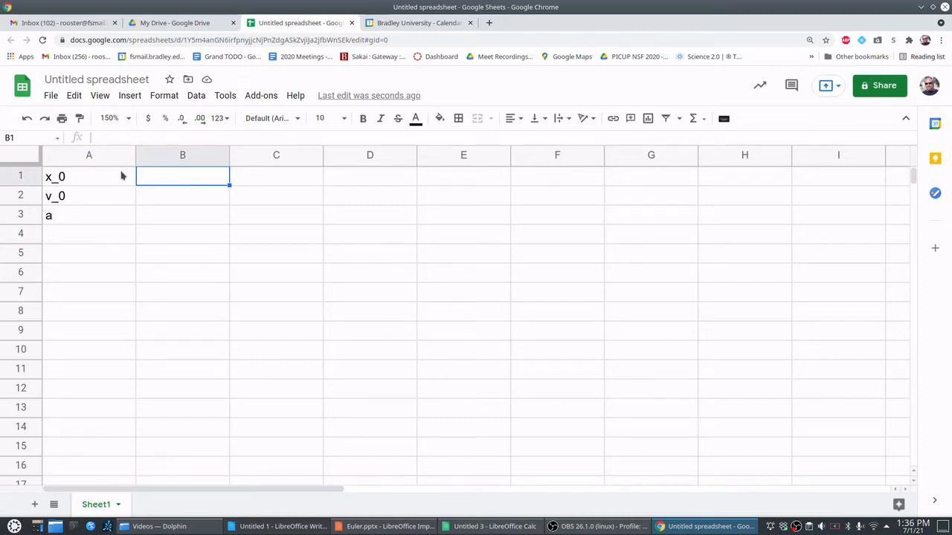
left_click(25, 137)
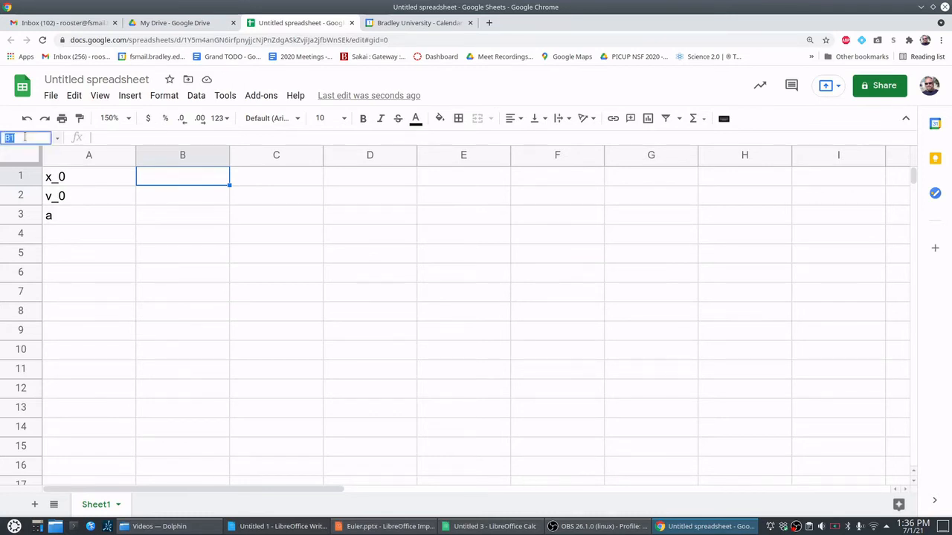
type("x_0")
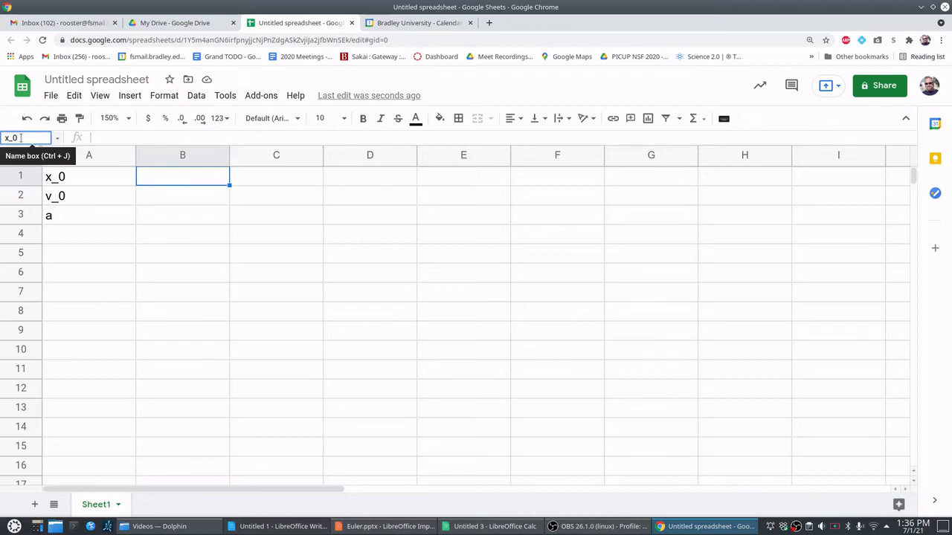
key("Return")
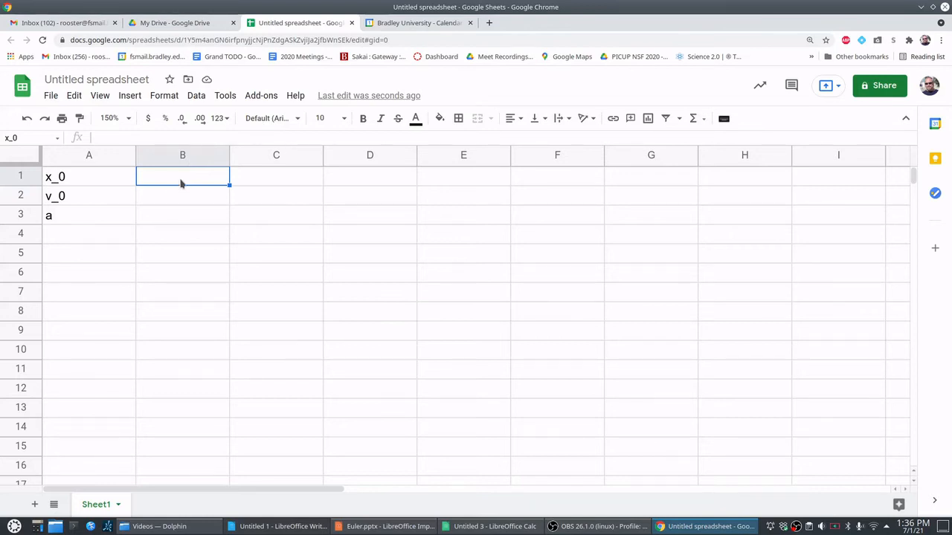
left_click(355, 238)
left_click(429, 276)
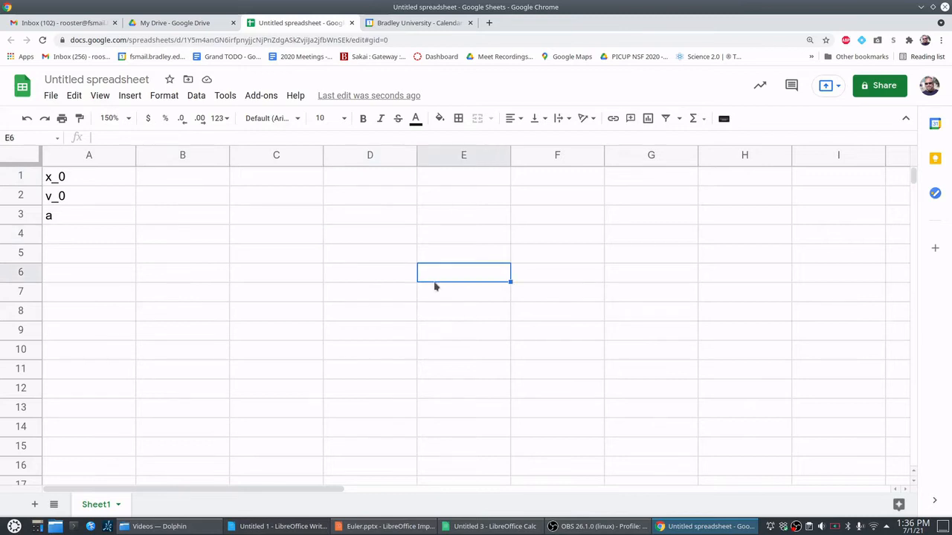
- Enter 65 as the value of x_0 in cell B1
left_click(177, 180)
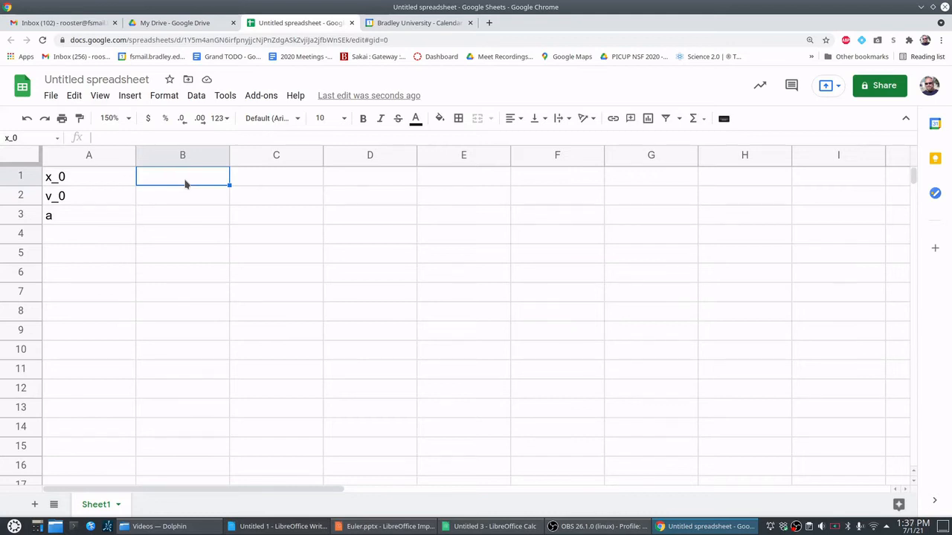
type("65")
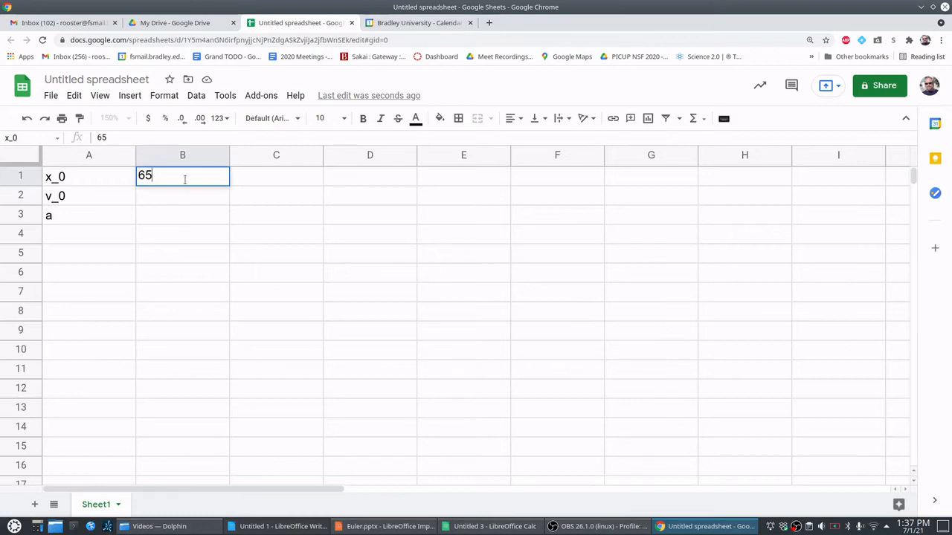
key("Return")
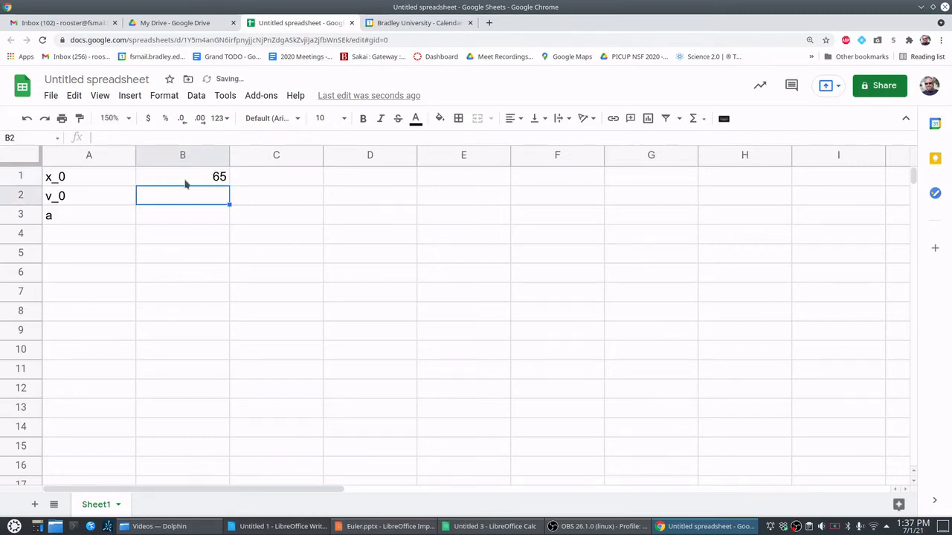
- Enter the formula =x_0 in cell E6 to reference the named cell
left_click(465, 276)
type("=")
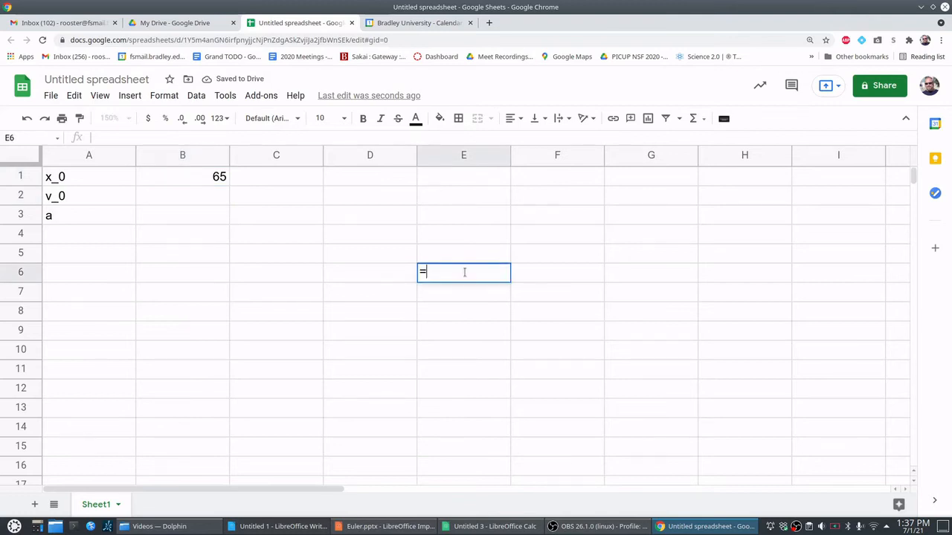
type("x_0")
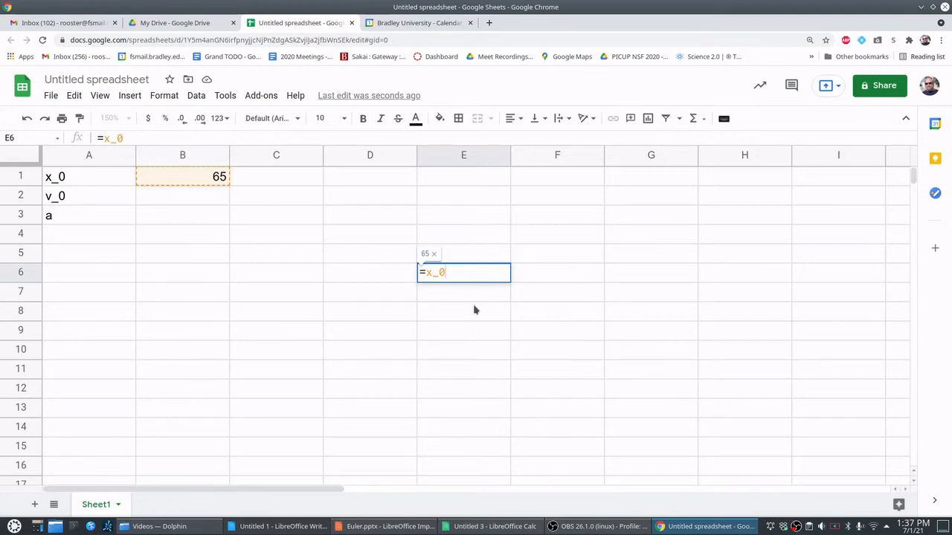
key("Return")
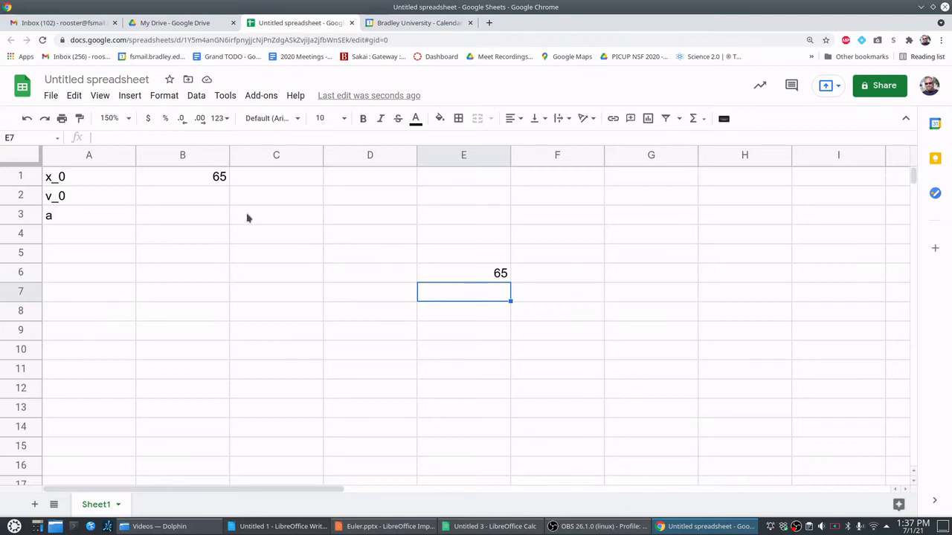
- Change the value of x_0 in cell B1 to 7
left_click(186, 180)
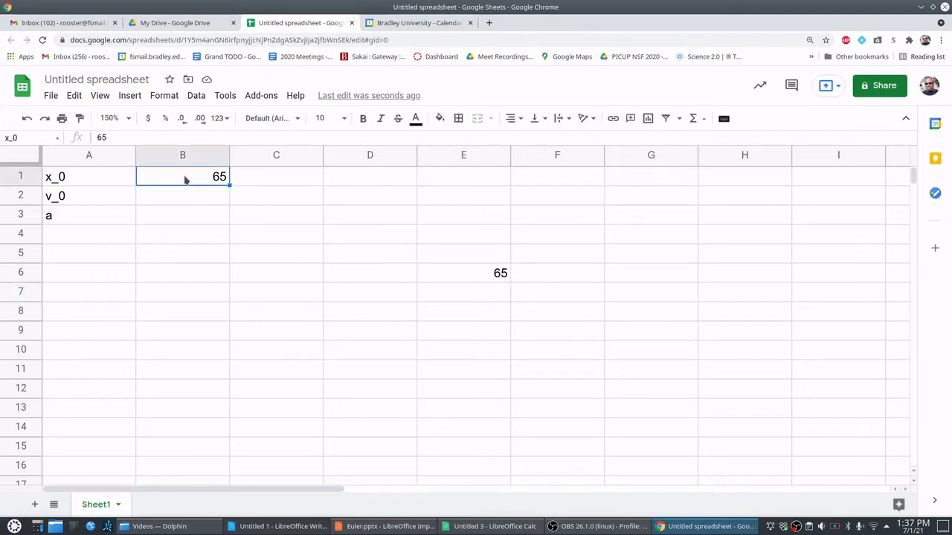
type("7")
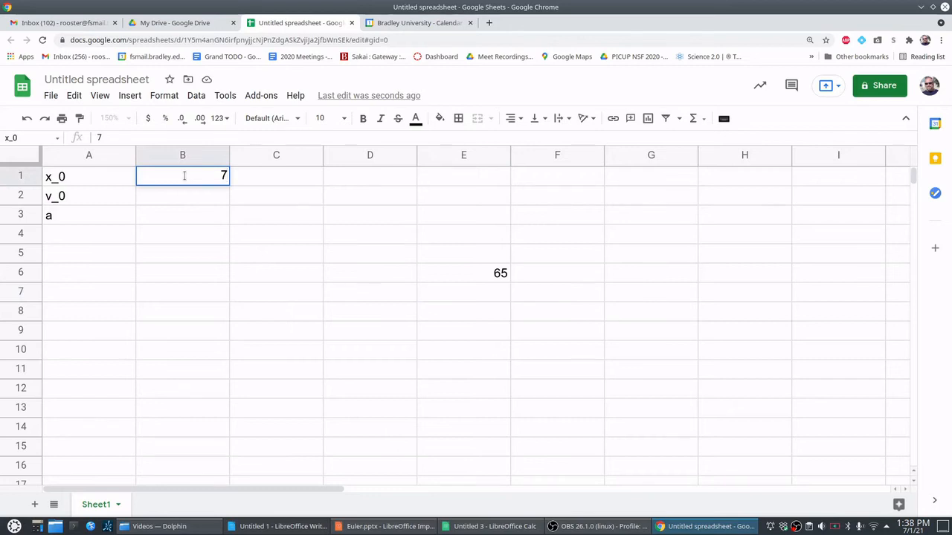
key("Return")
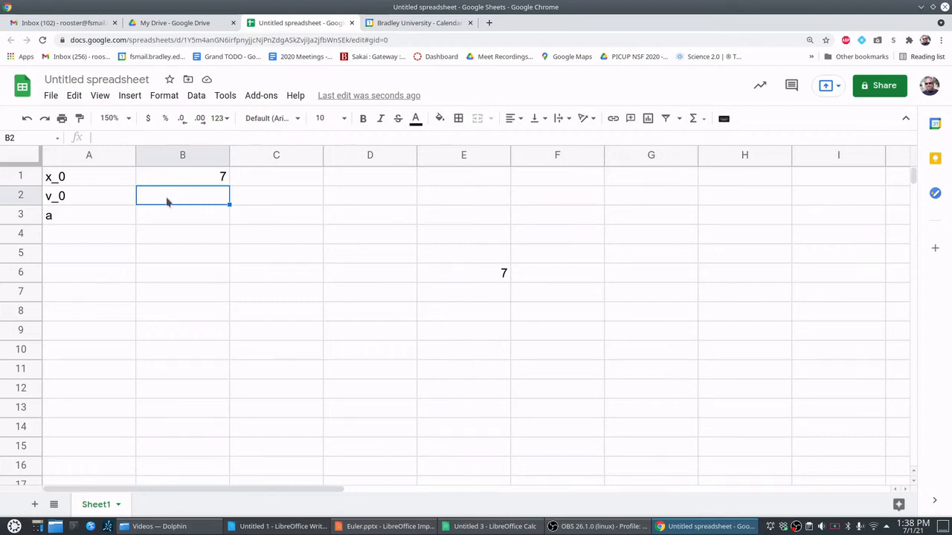
- Assign the name v_0 to cell B2 and set its value to 0
left_click(23, 137)
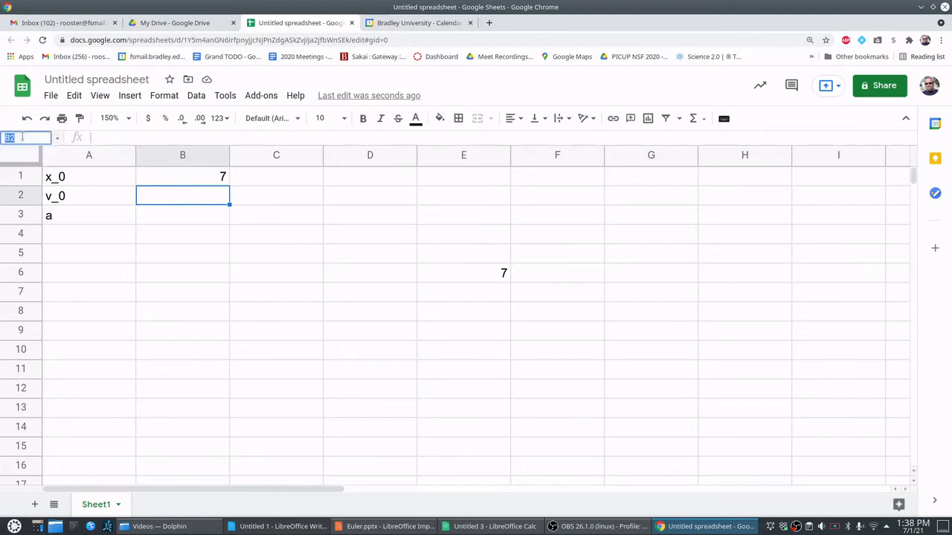
type("v_0")
key("Return")
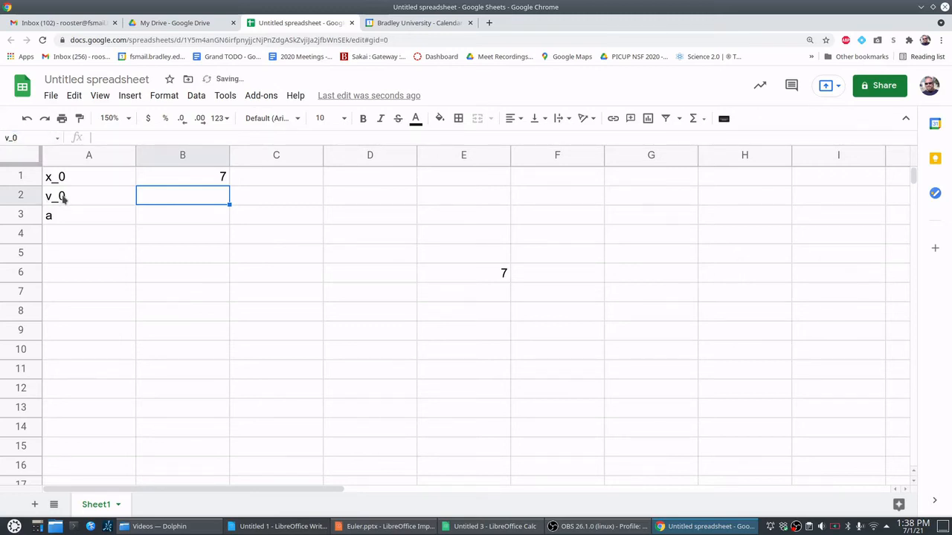
left_click(273, 319)
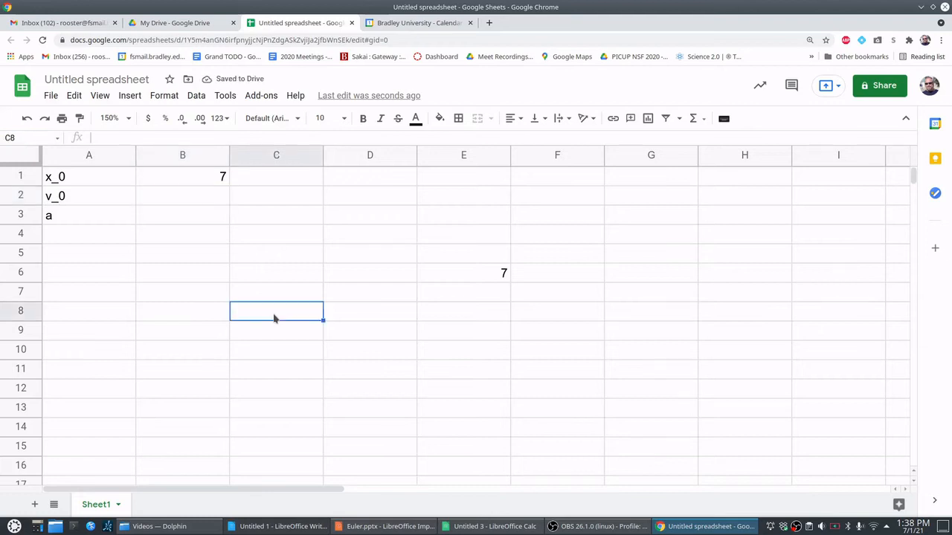
left_click(211, 201)
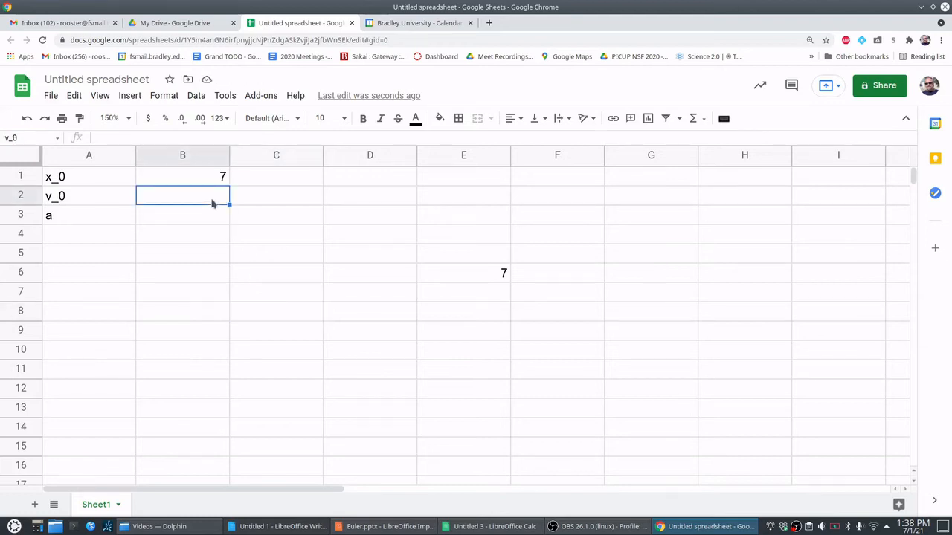
type("0")
key("Return")
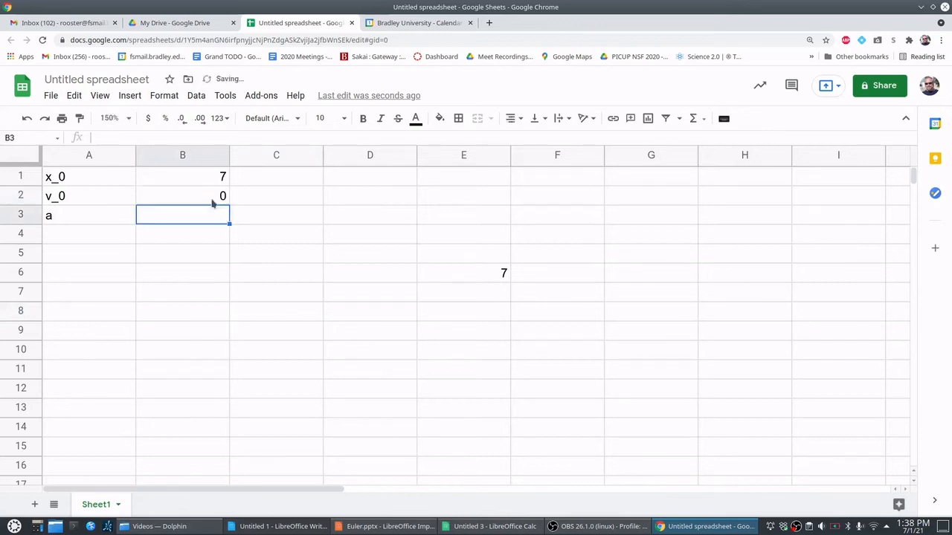
- Enter the formula =v_0 in cell D6
left_click(359, 276)
type("=v")
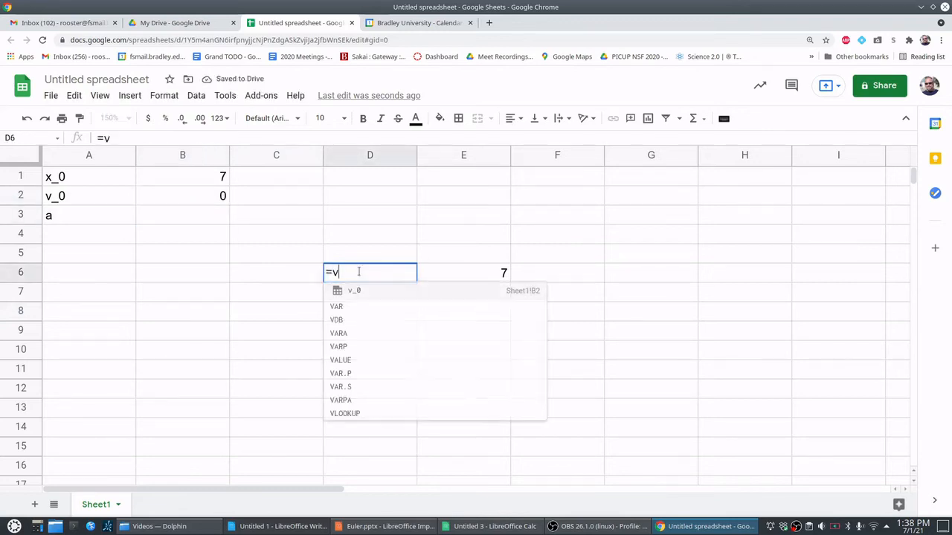
type("_0")
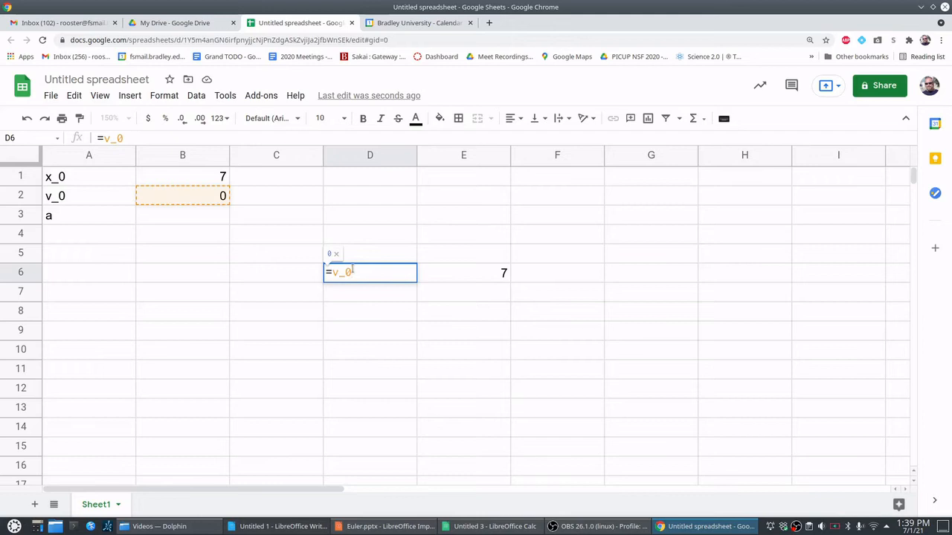
key("Return")
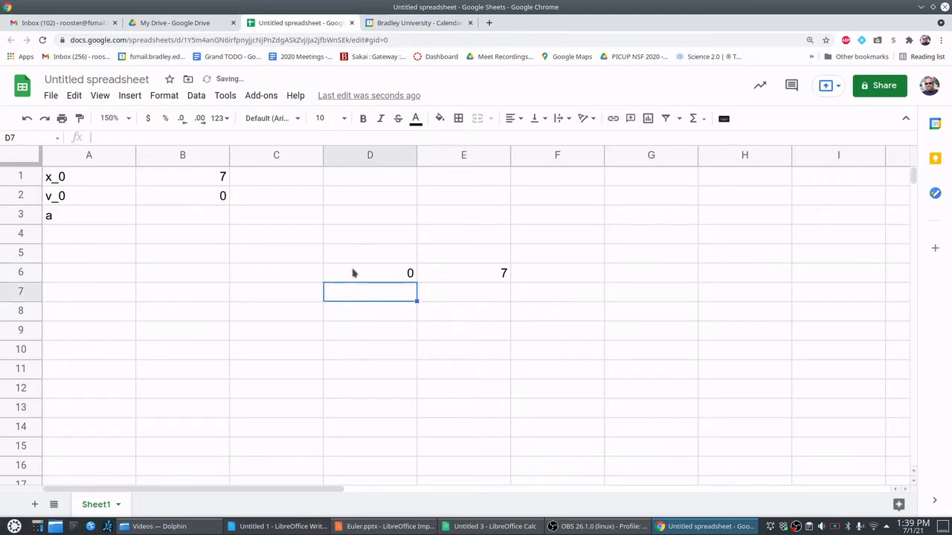
- Assign the name a to cell B3 and set its value to -9.8
left_click(173, 218)
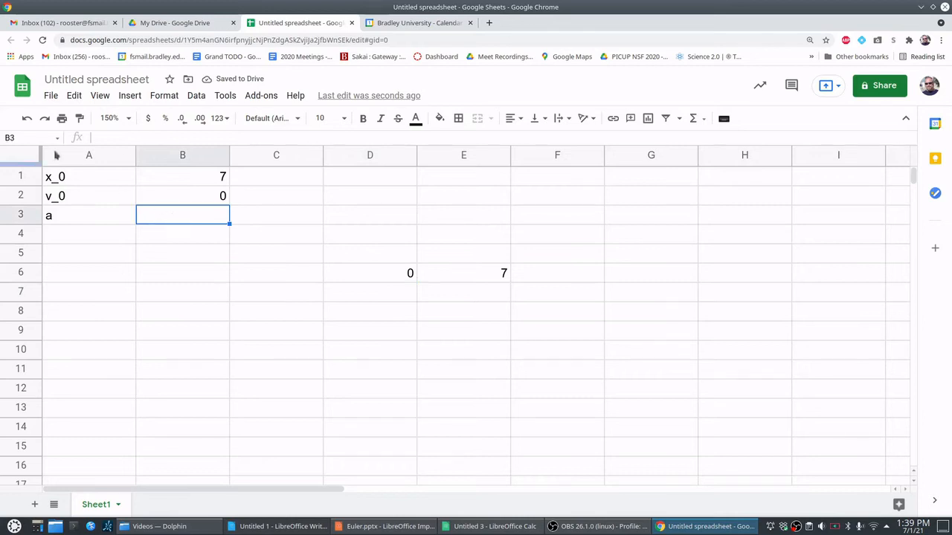
left_click(27, 140)
type("a")
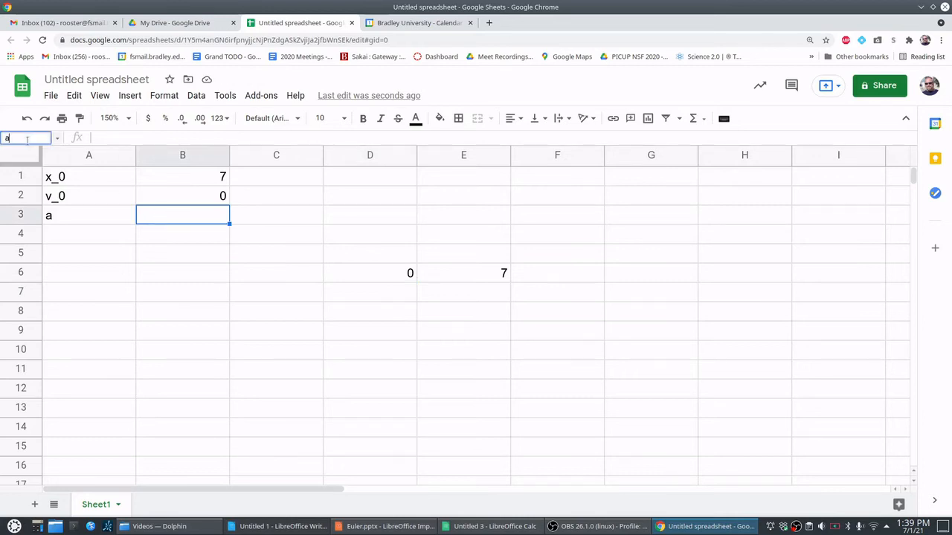
key("Return")
type("-9.8")
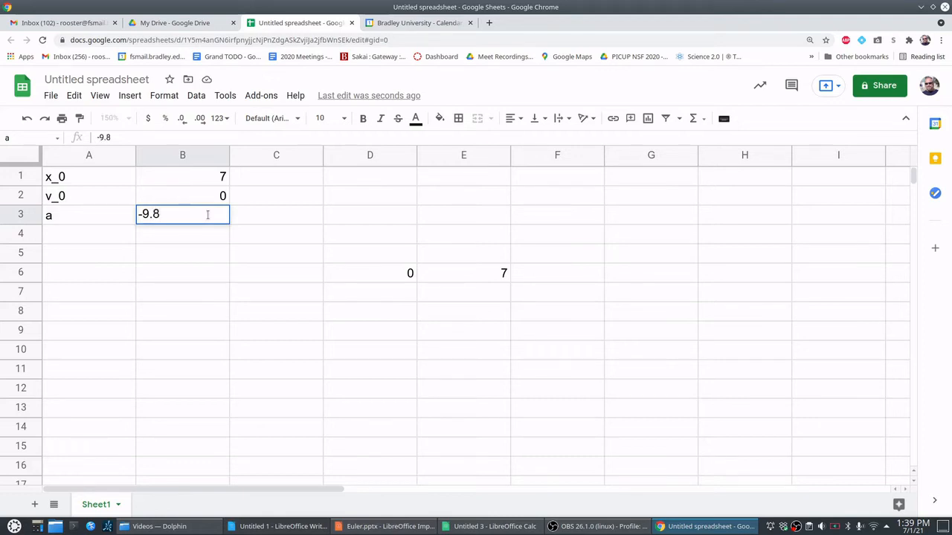
key("Return")
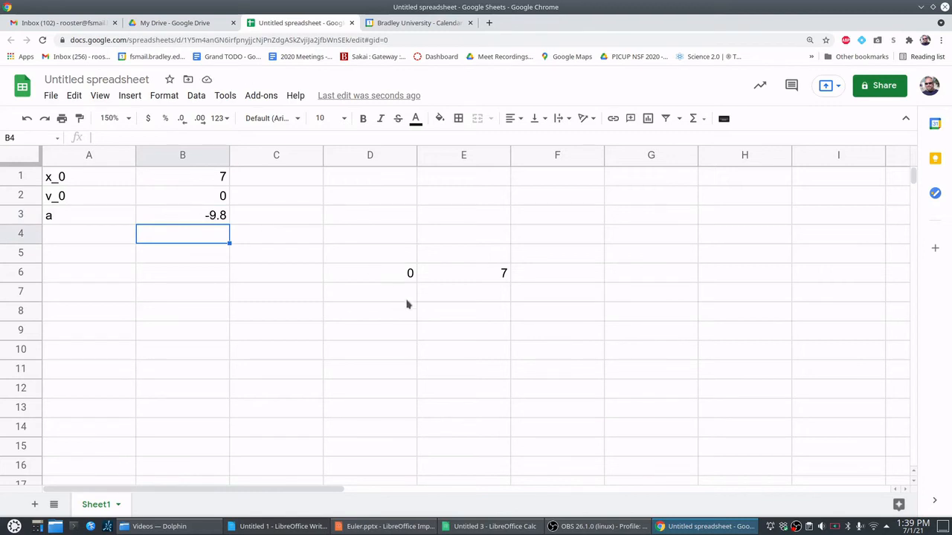
- Enter the formula =a in cell E8
left_click(452, 316)
type("=")
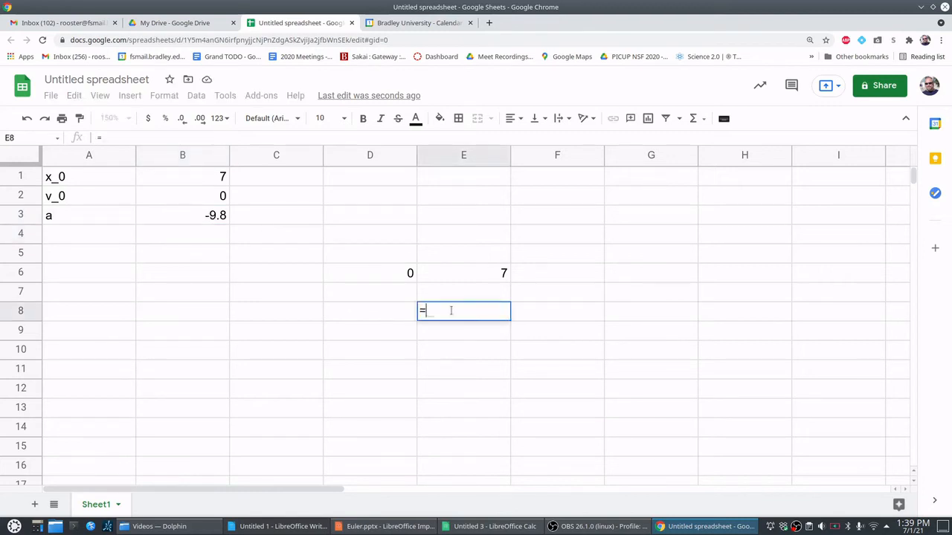
type("a")
key("Return")
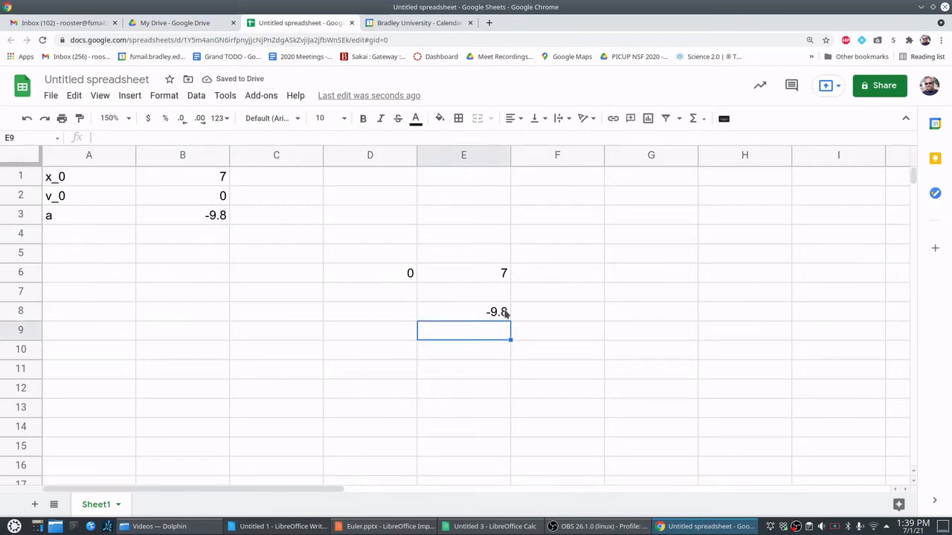
- Examine the named-cell formulas in cells E8 and D6 without changing them
left_click(444, 313)
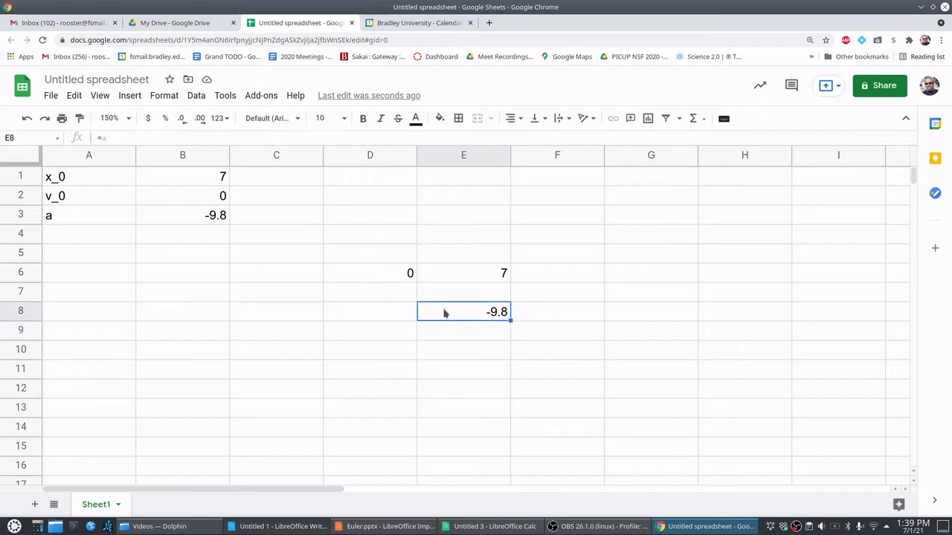
double_click(444, 313)
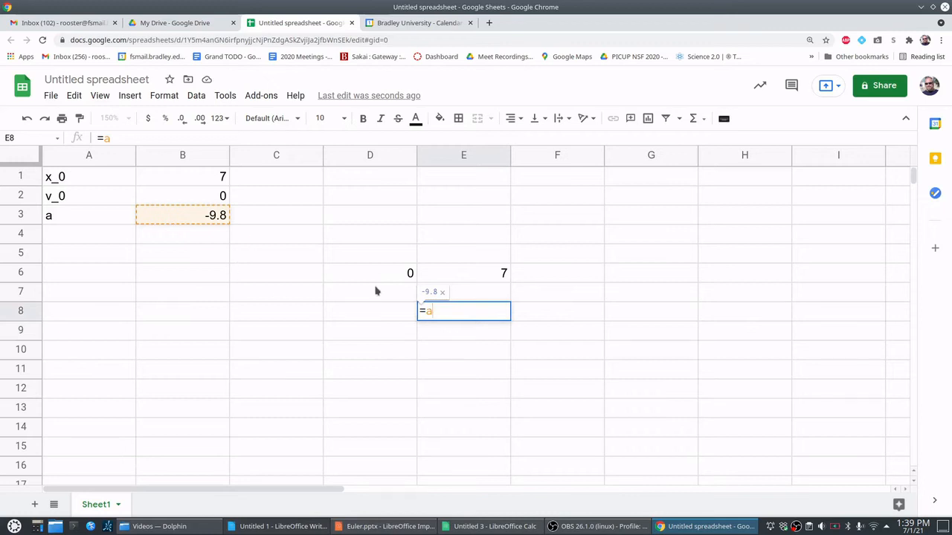
key("Escape")
left_click(402, 279)
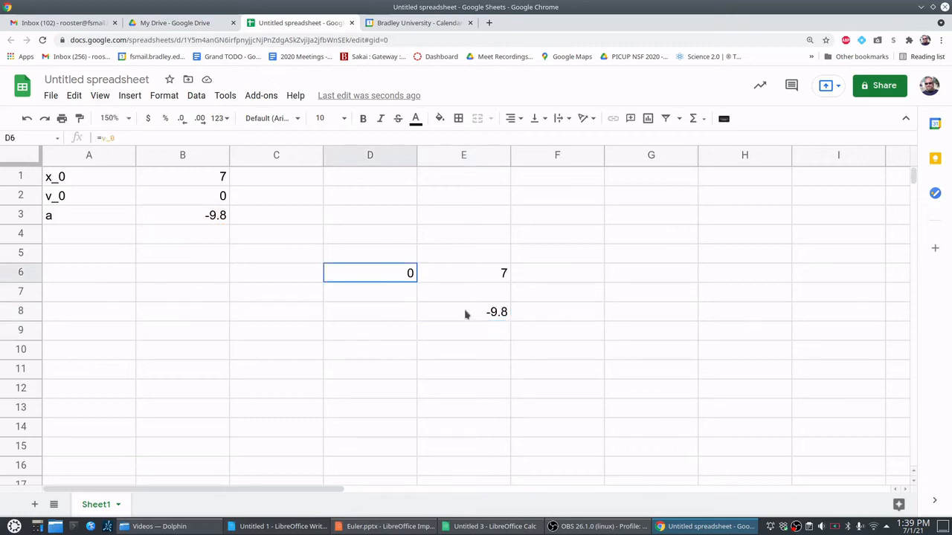
- Clear the contents of the test formula cells in range D6:E8
left_click_drag(465, 316, 464, 321)
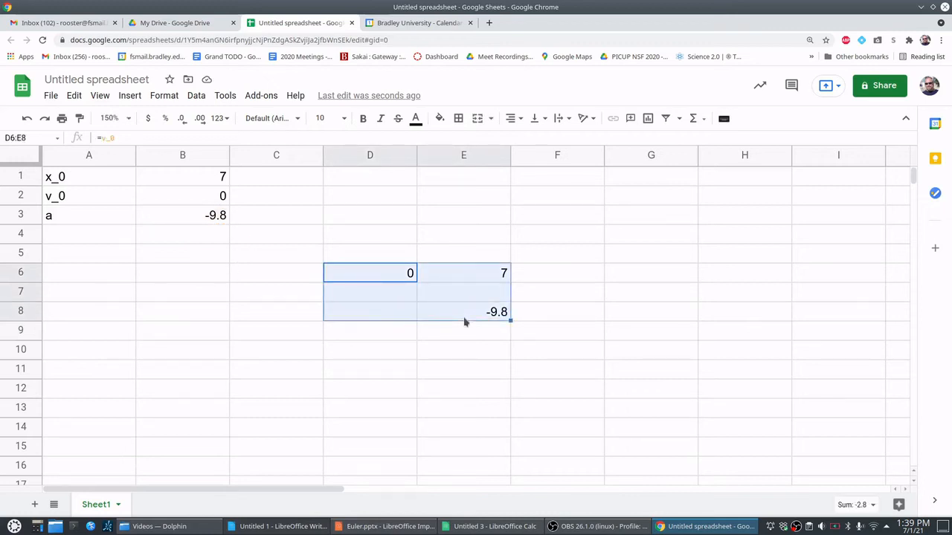
key("Delete")
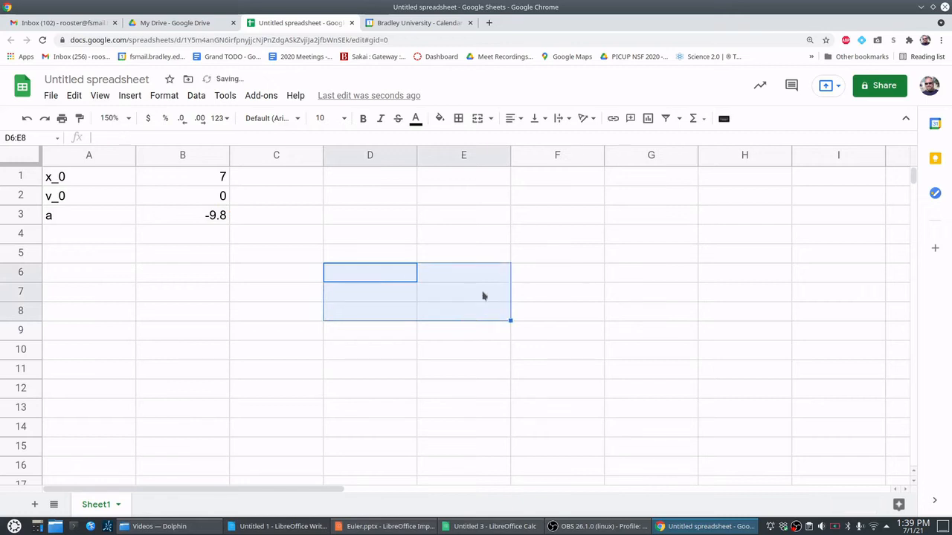
left_click(528, 272)
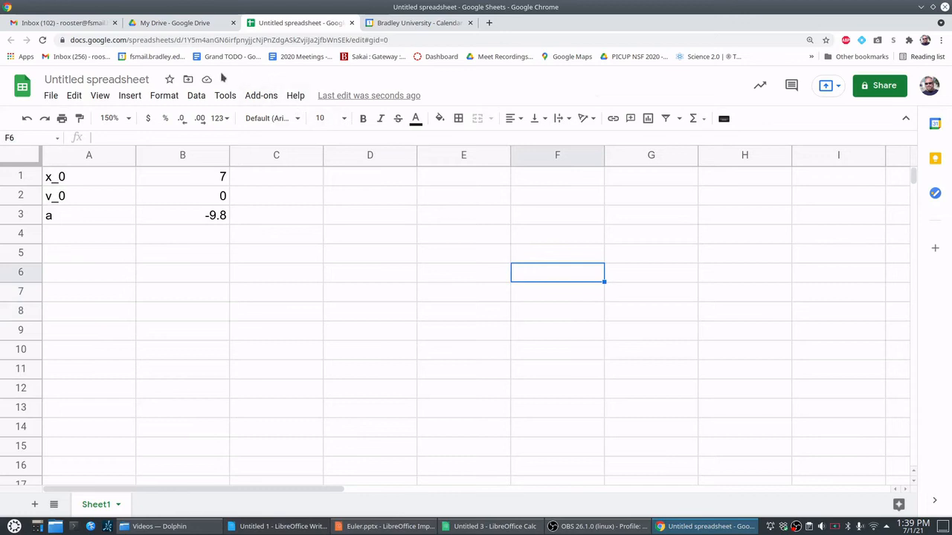
- Add a named range called dt that refers to cell B4 on Sheet1, and select that cell to check its name
left_click(197, 96)
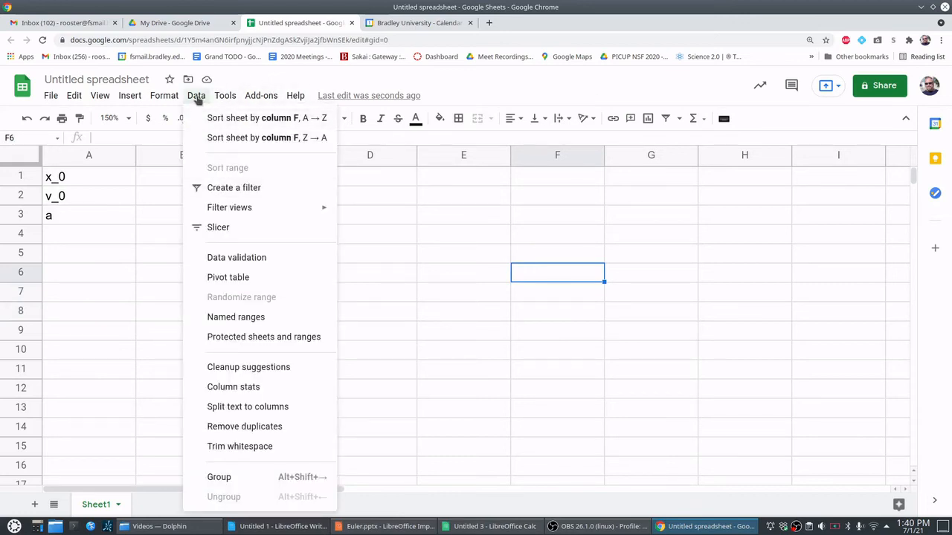
left_click(231, 317)
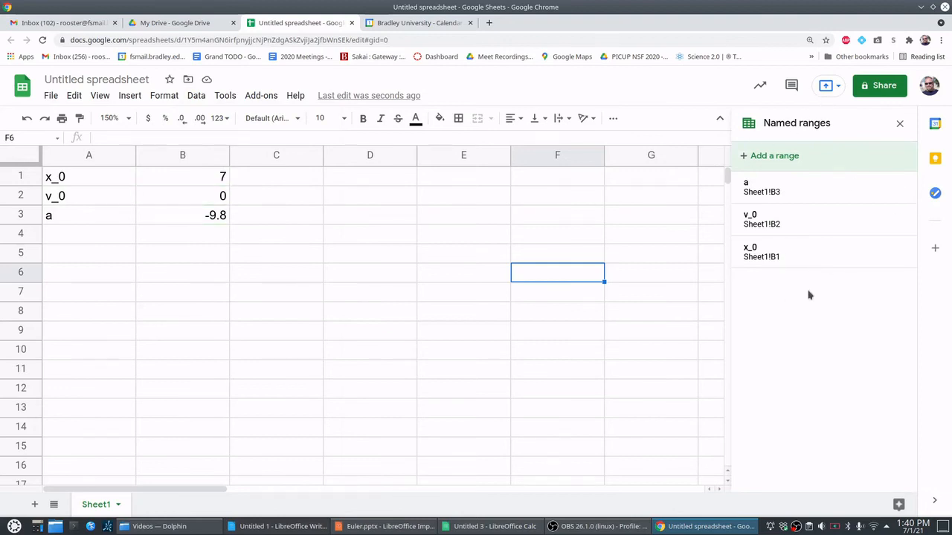
left_click(762, 157)
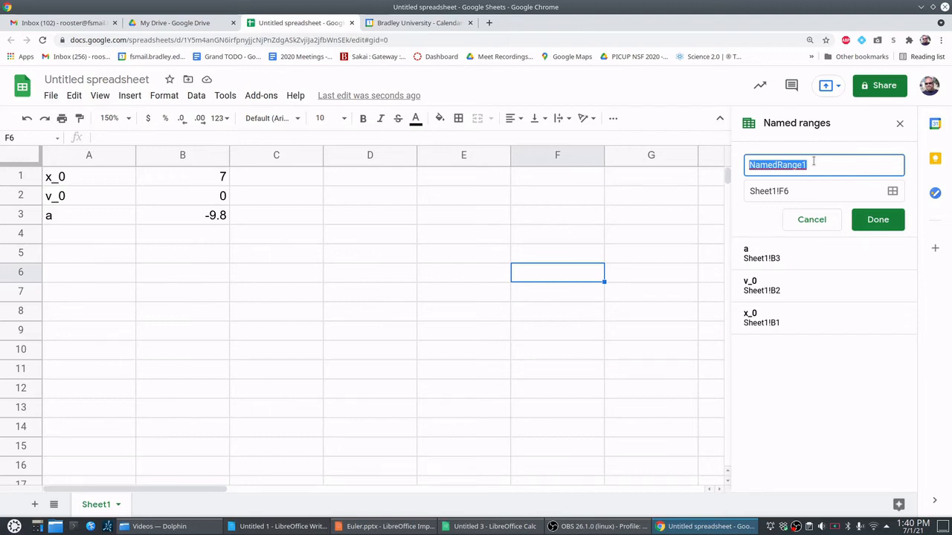
type("dt")
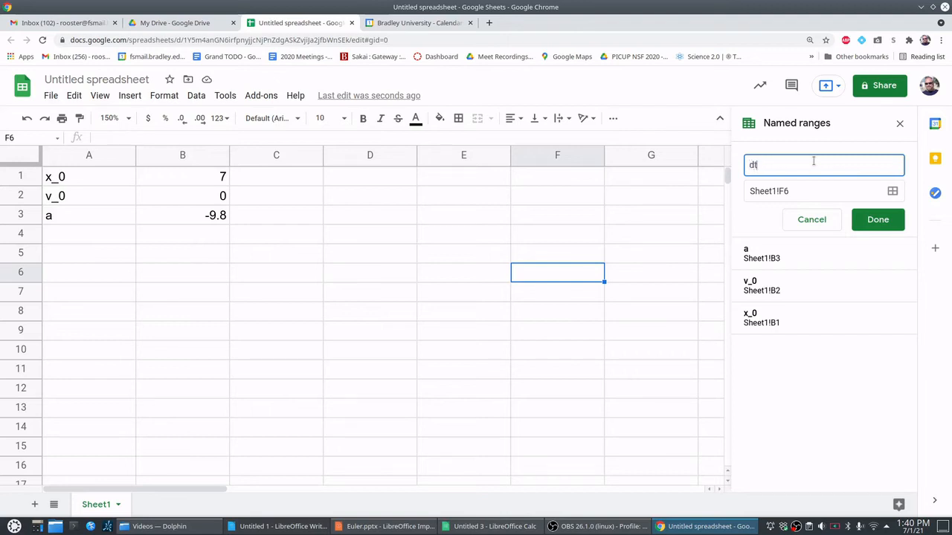
double_click(752, 164)
type("df")
key("BackSpace")
type("t")
left_click(795, 190)
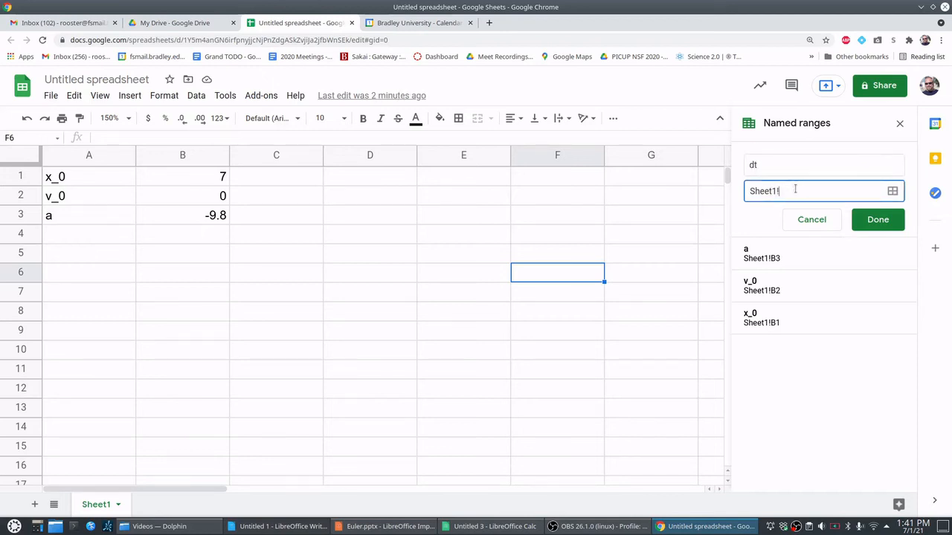
type("B4")
left_click(865, 218)
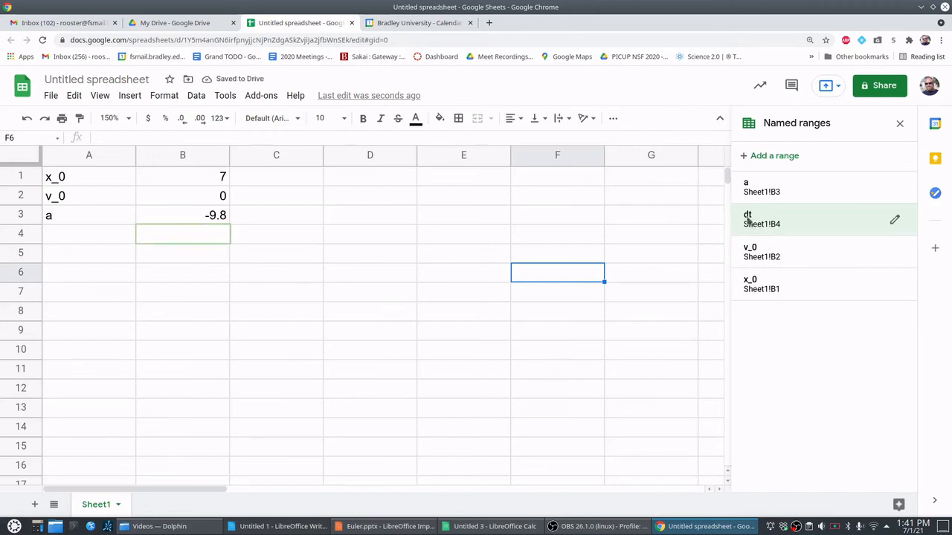
left_click(202, 236)
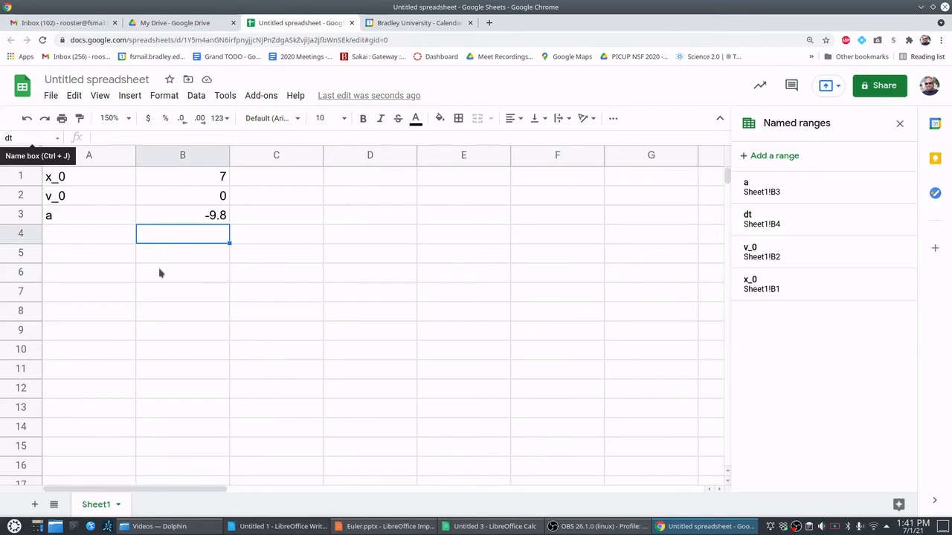
- Label cell A4 as dt and set the value in cell B4 to 2
left_click(76, 223)
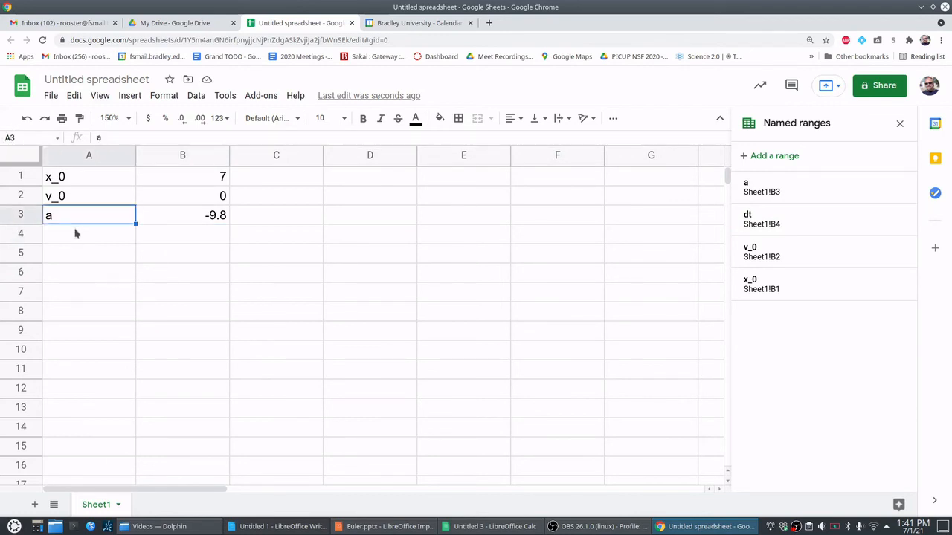
left_click(75, 234)
type("dt")
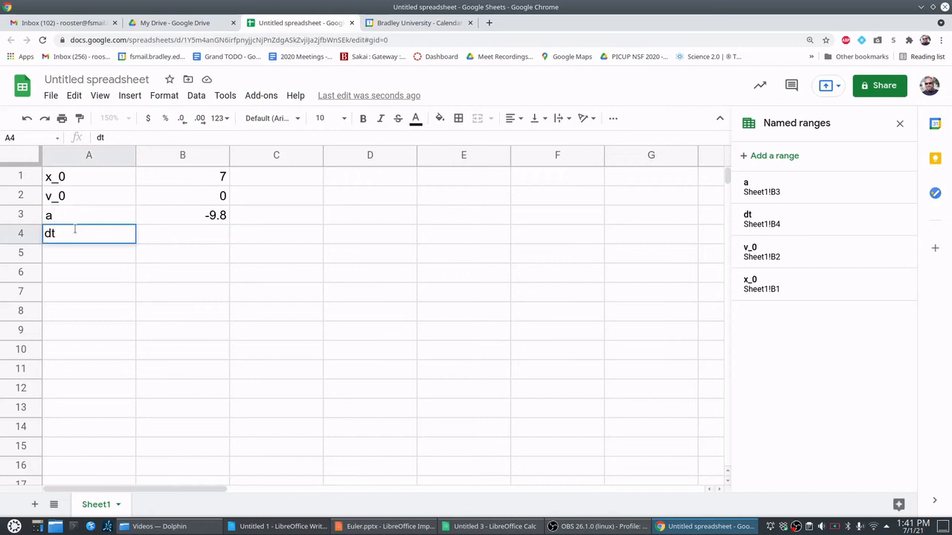
key("Return")
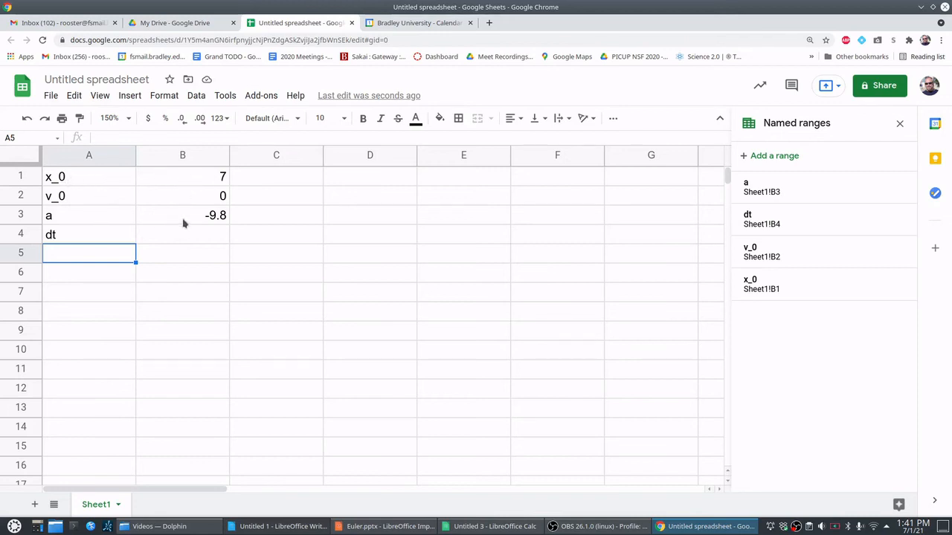
left_click(171, 238)
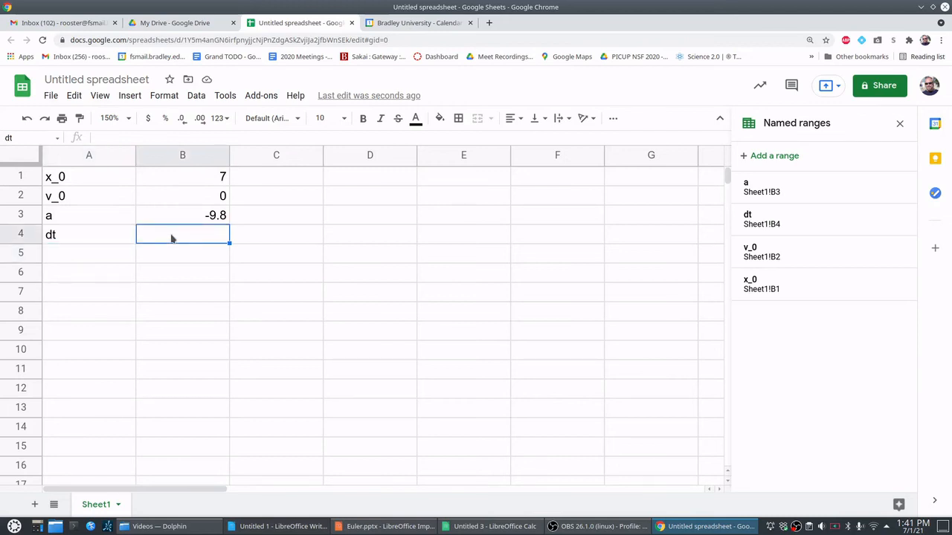
type("2")
key("Return")
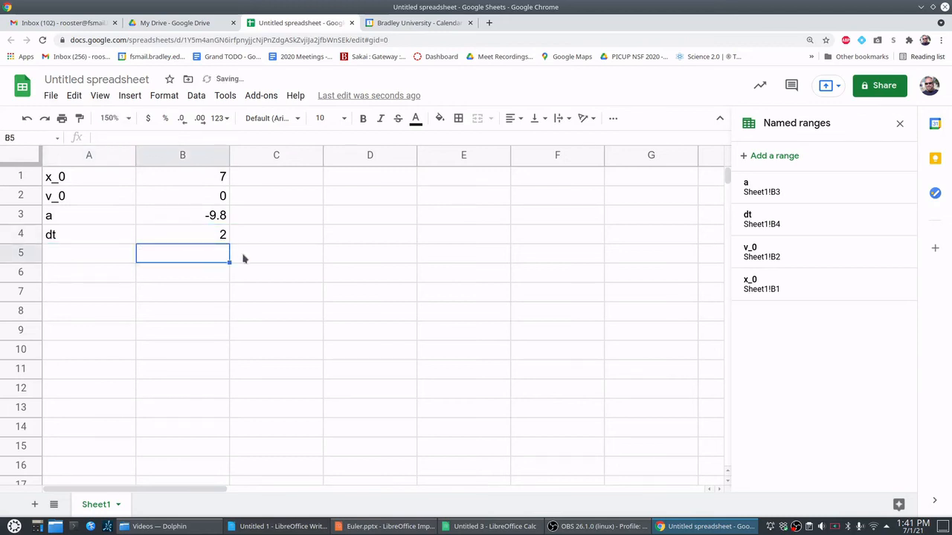
- Set x_0 in cell B1 to 0 and v_0 in cell B2 to 10
left_click(207, 184)
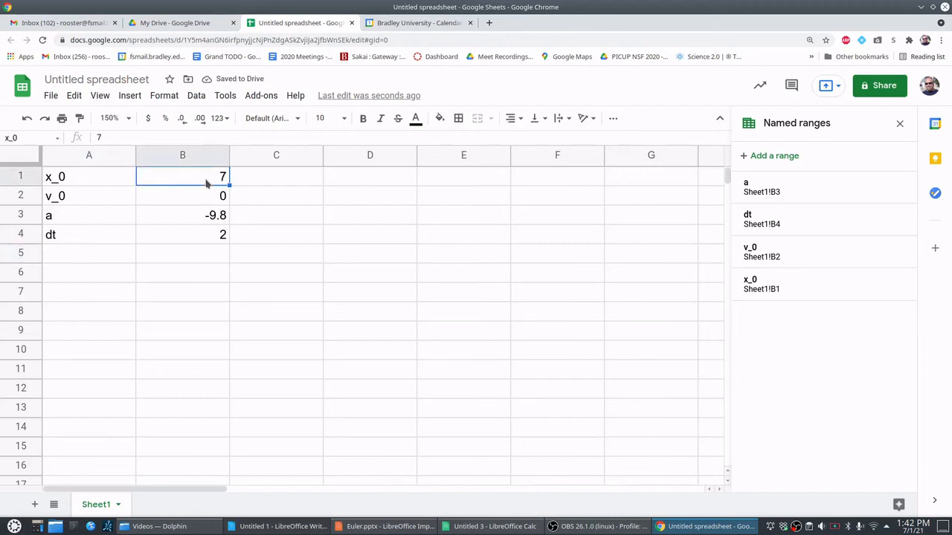
type("0")
key("Return")
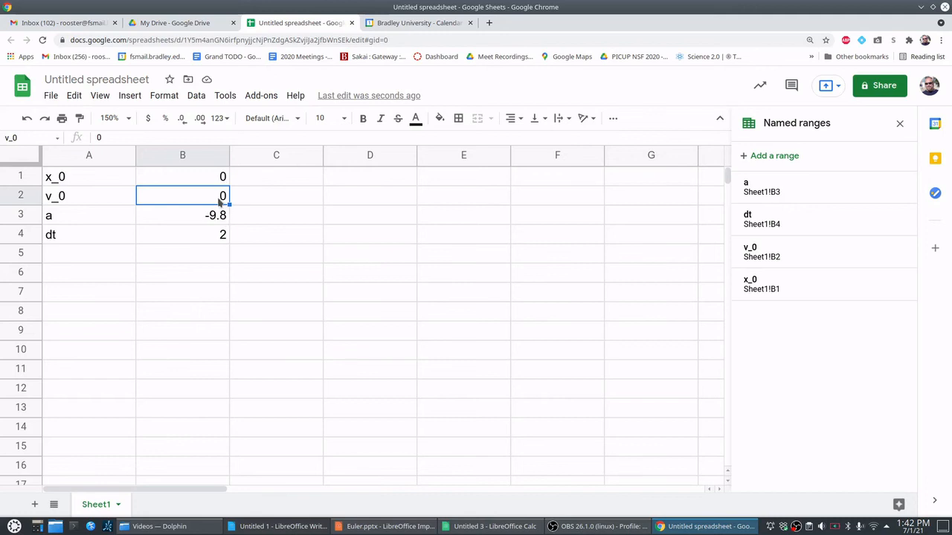
type("10")
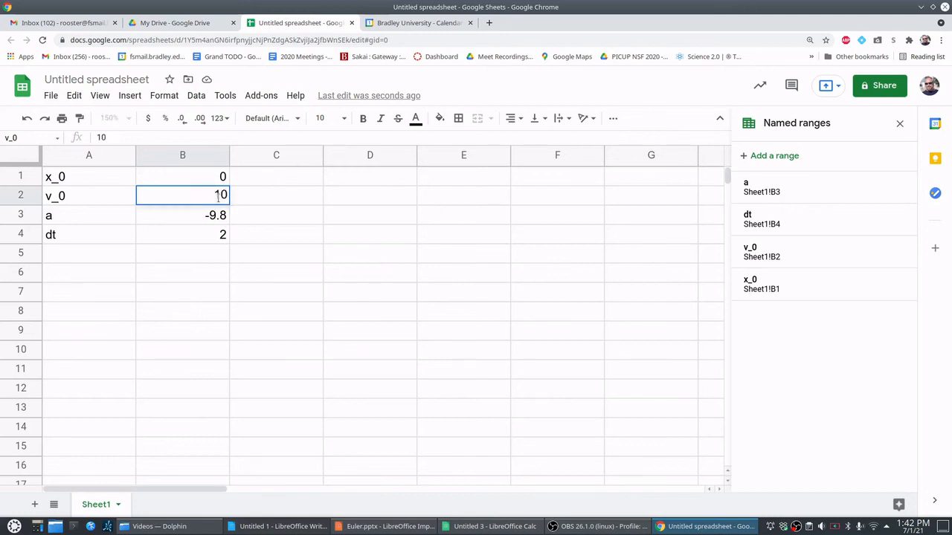
key("Return")
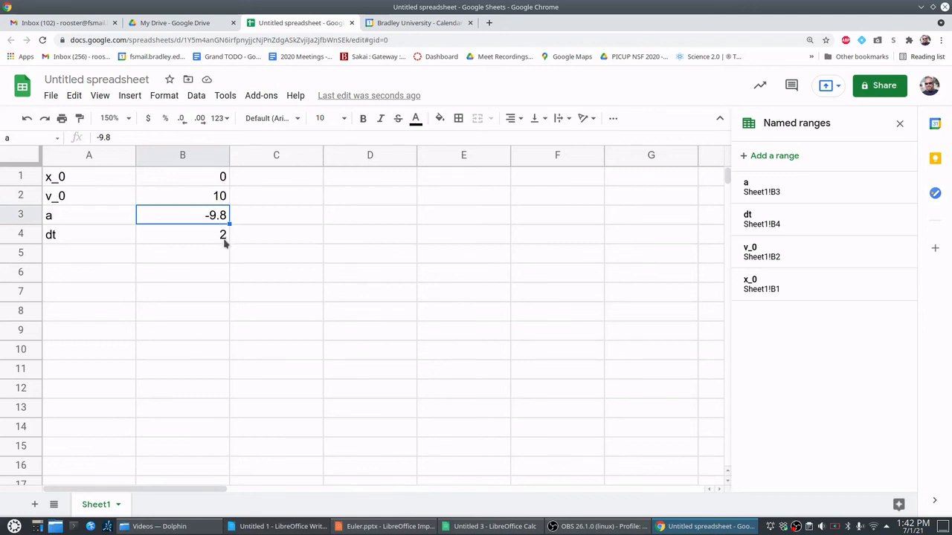
- Enter the position formula =x_0+v_0*dt+0.5*a*dt^2 in cell D3 using the named cells
left_click(372, 215)
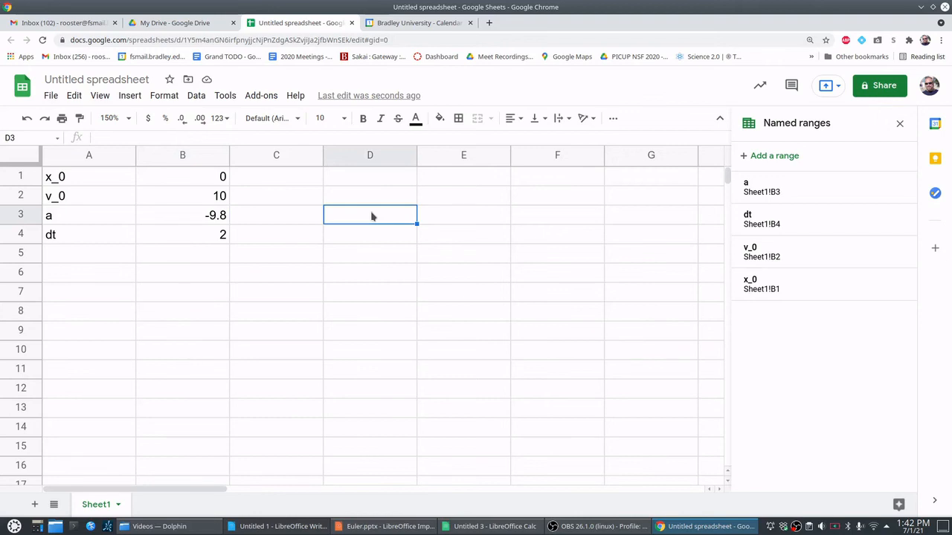
type("=x")
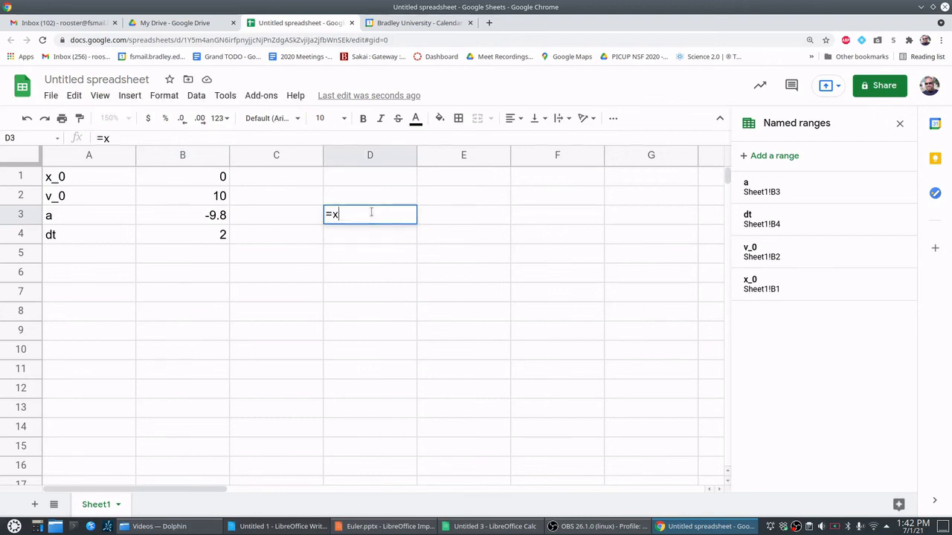
type("_0")
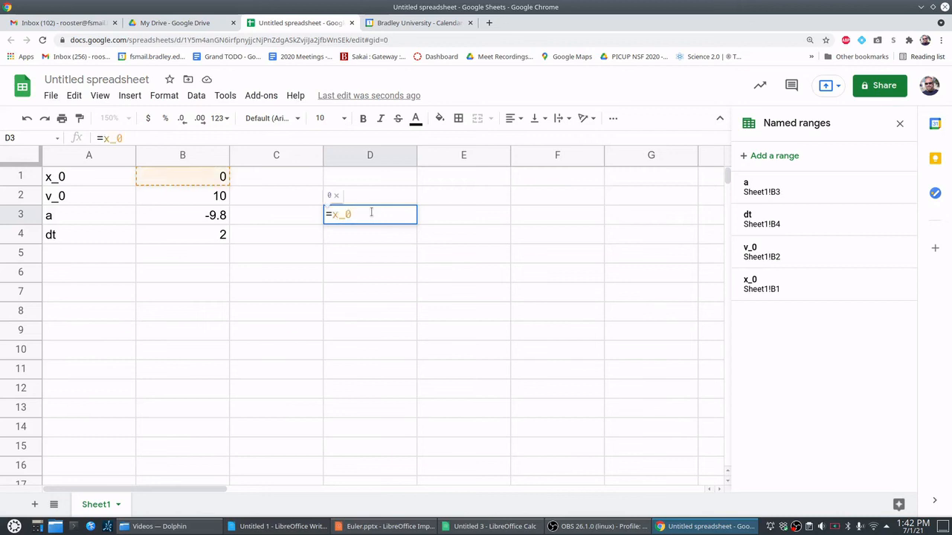
type("+")
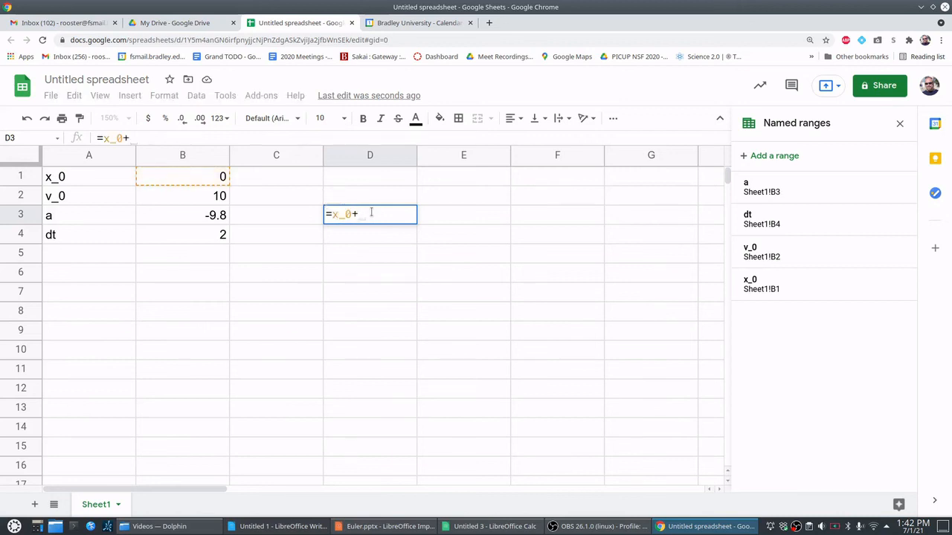
type("v_0")
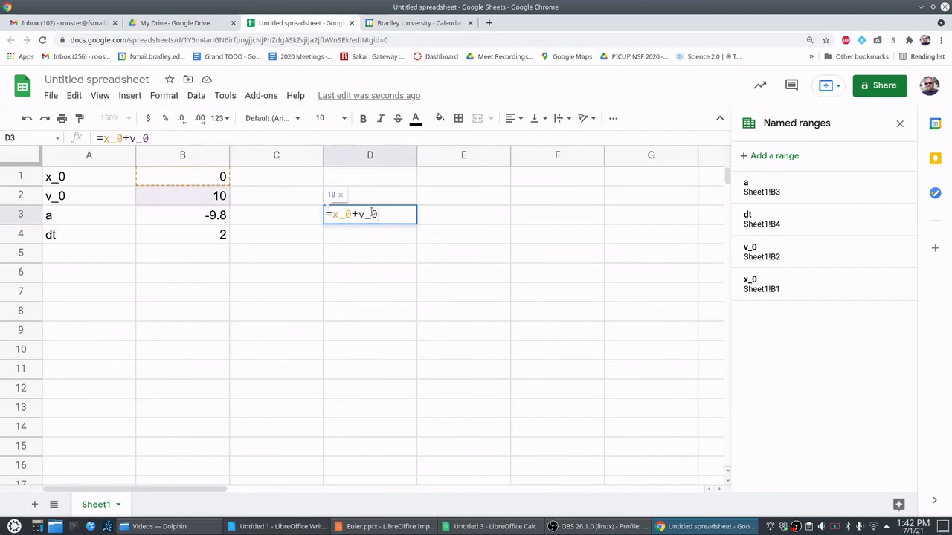
type("*dt")
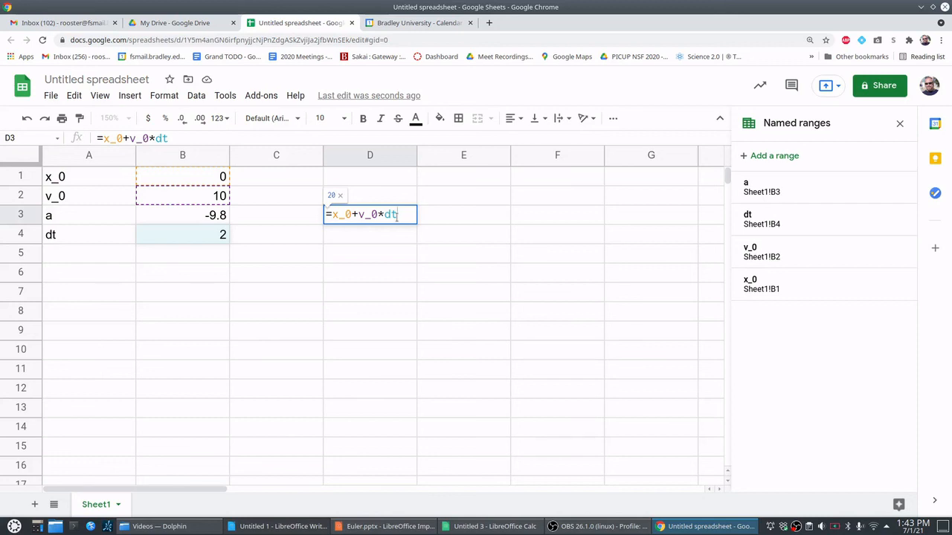
type("+")
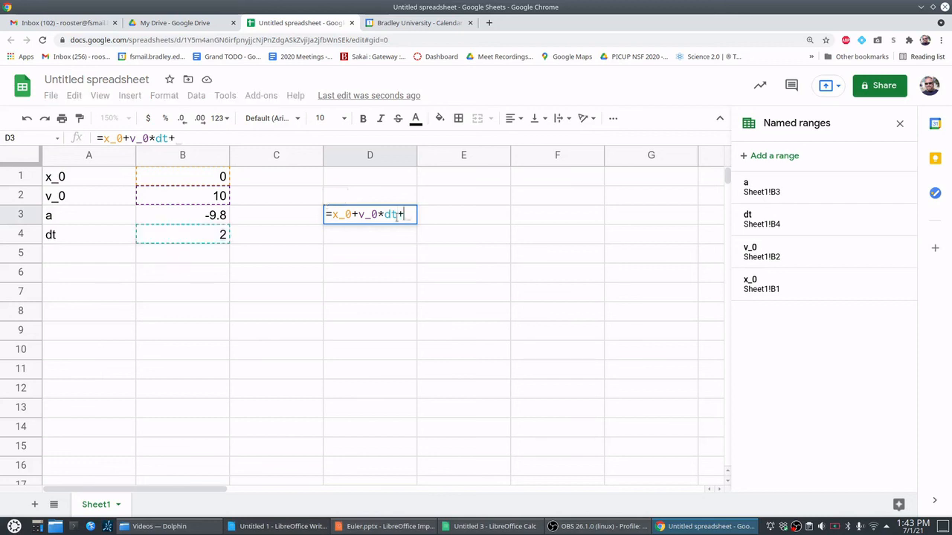
type("0.5")
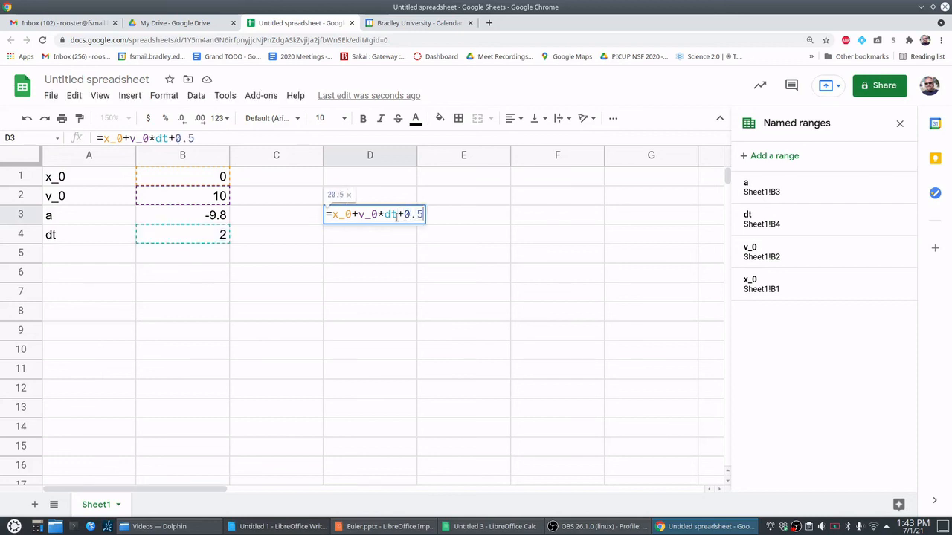
type("*")
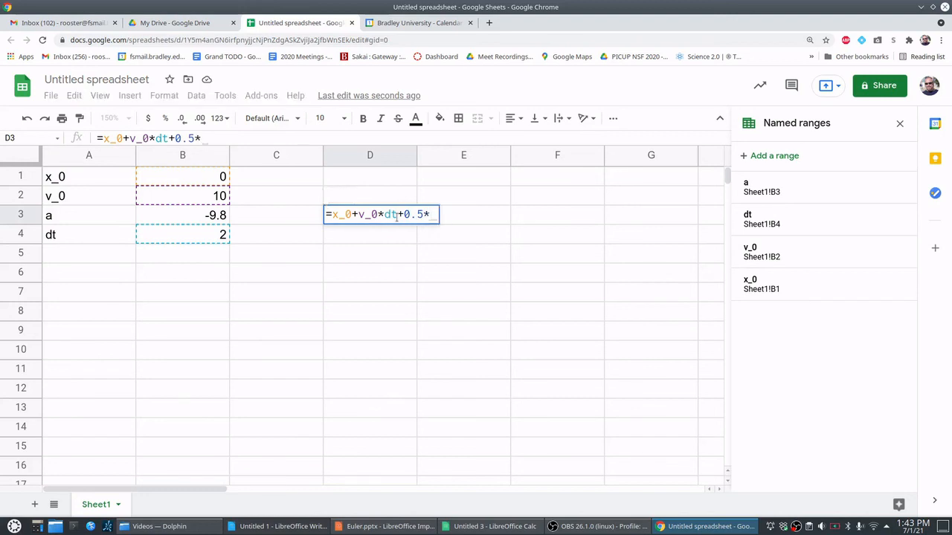
type("a")
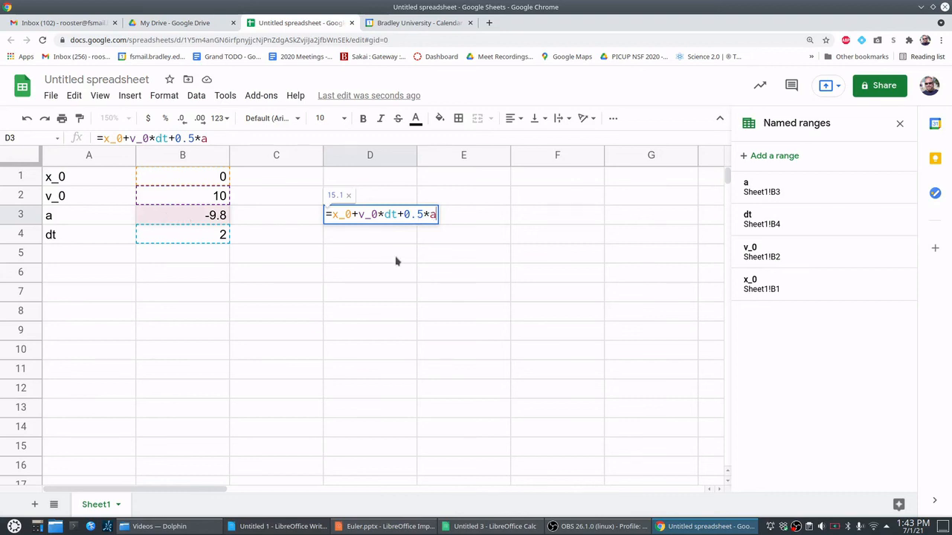
type("*dt^")
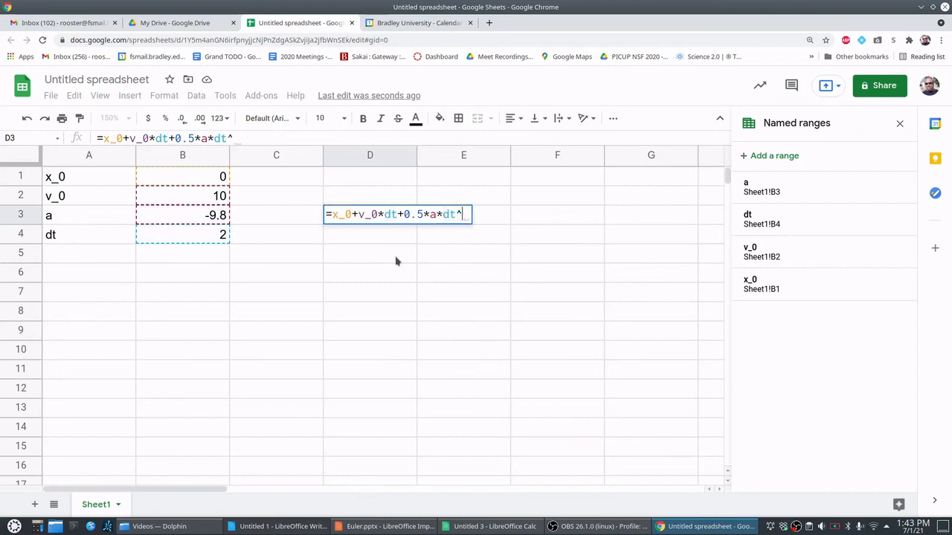
type("2")
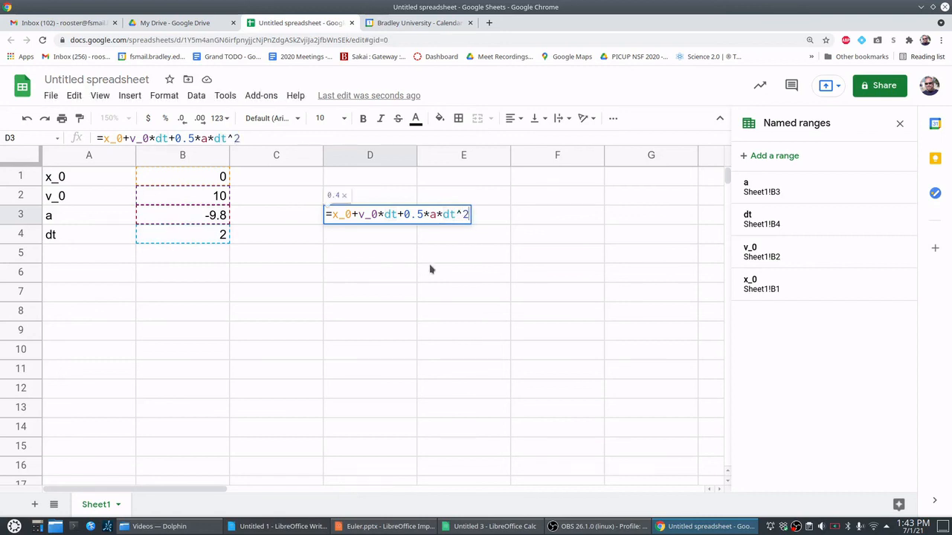
key("Return")
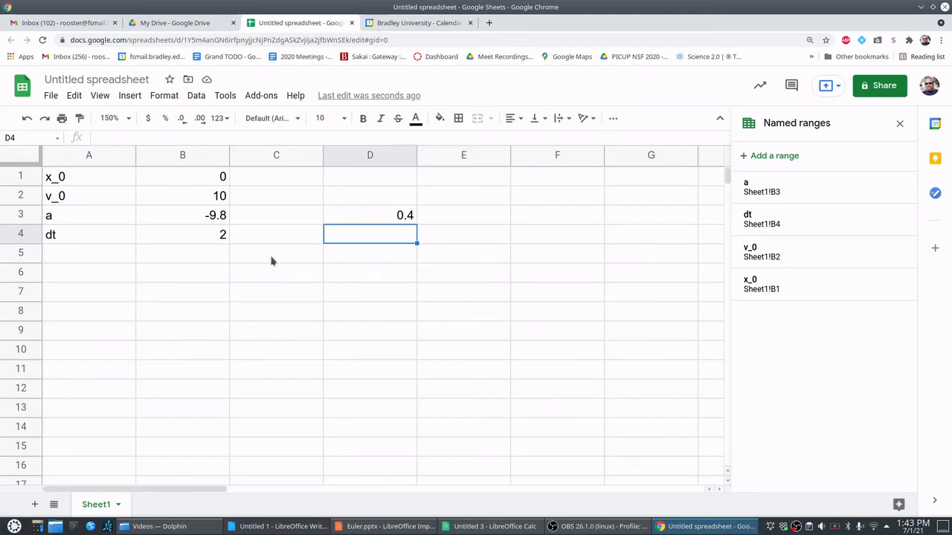
- Set the acceleration a in cell B3 to -1.6 and open the position formula in cell D3 to review it
left_click(213, 217)
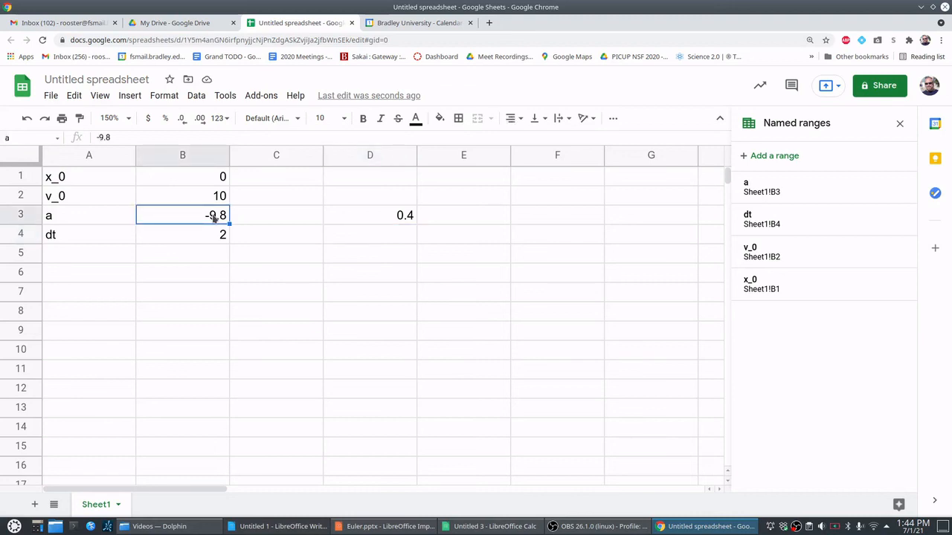
type("-1.6")
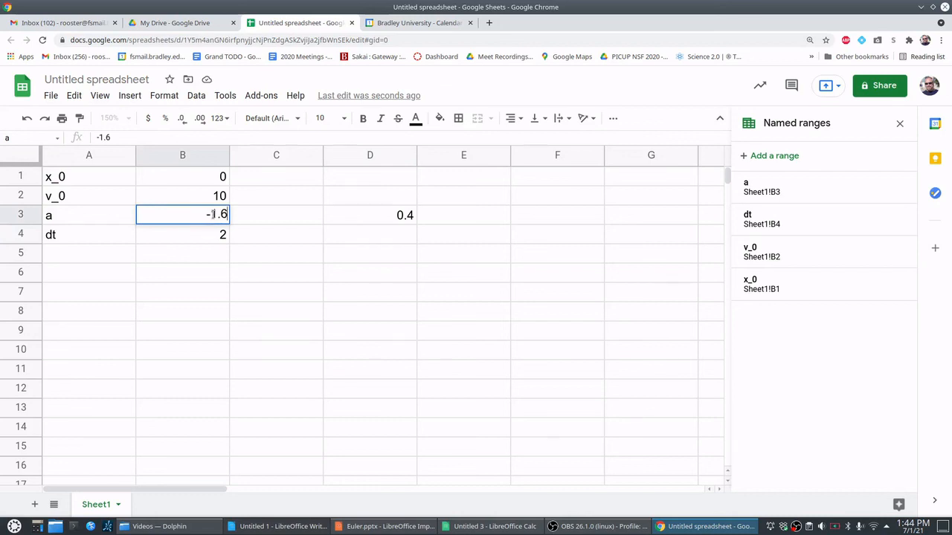
key("Return")
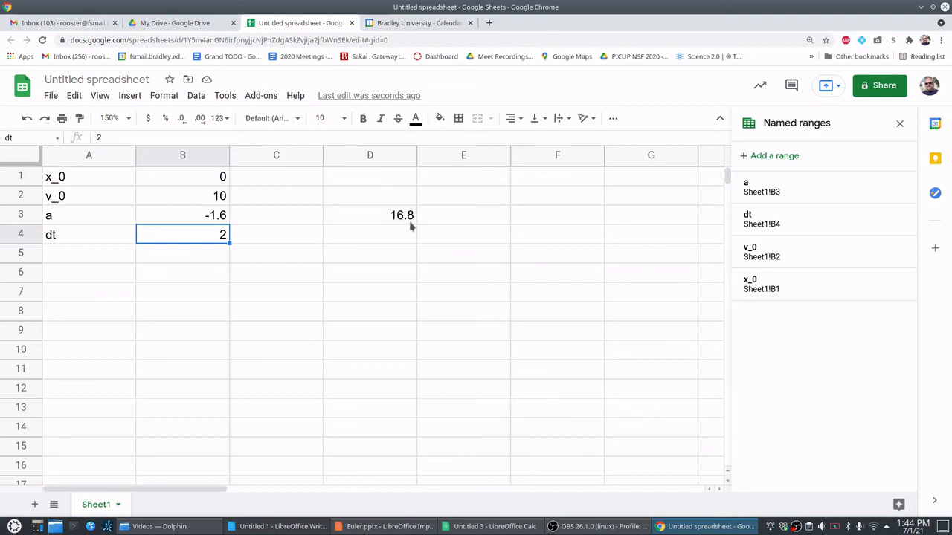
left_click(361, 219)
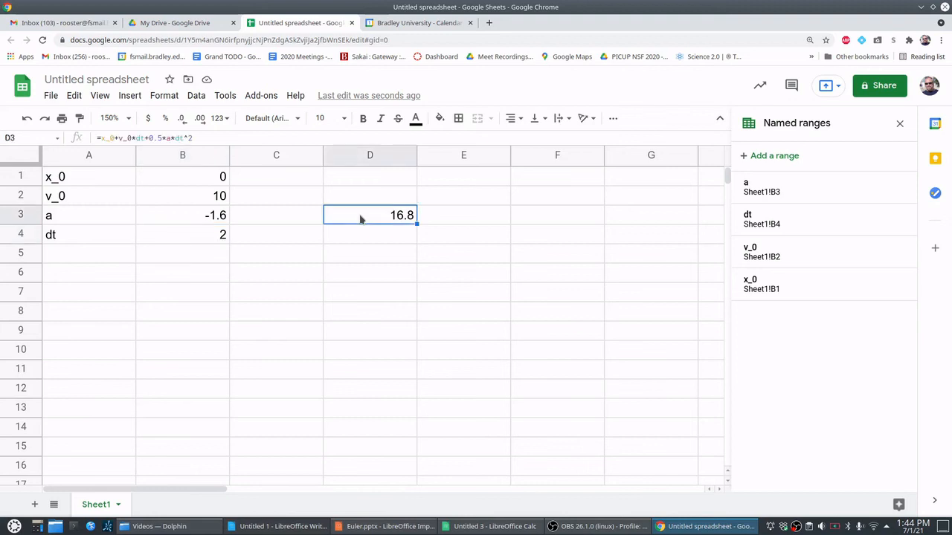
double_click(360, 219)
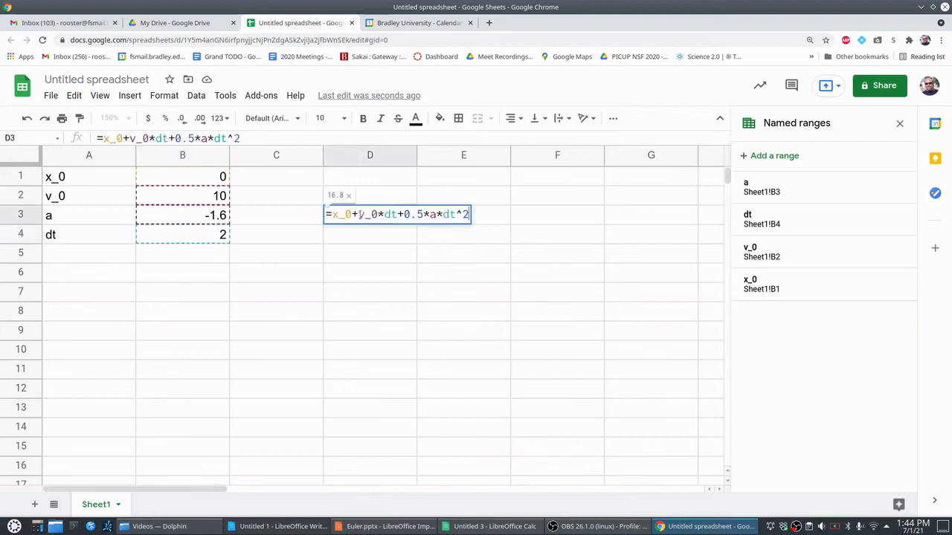